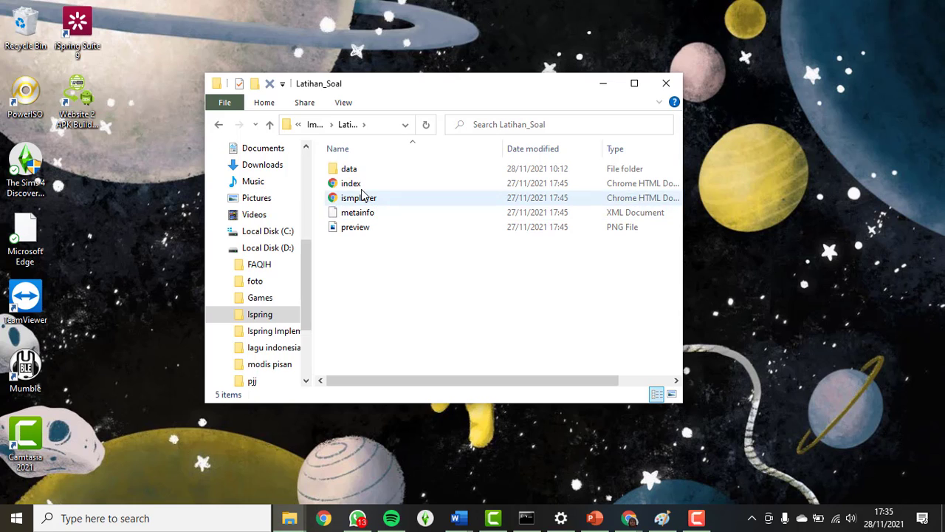
# Go up to the Implementasi folder, then switch to Google Drive and open the _WebDrive folder
pyautogui.click(269, 124)
pyautogui.moveTo(630, 520)
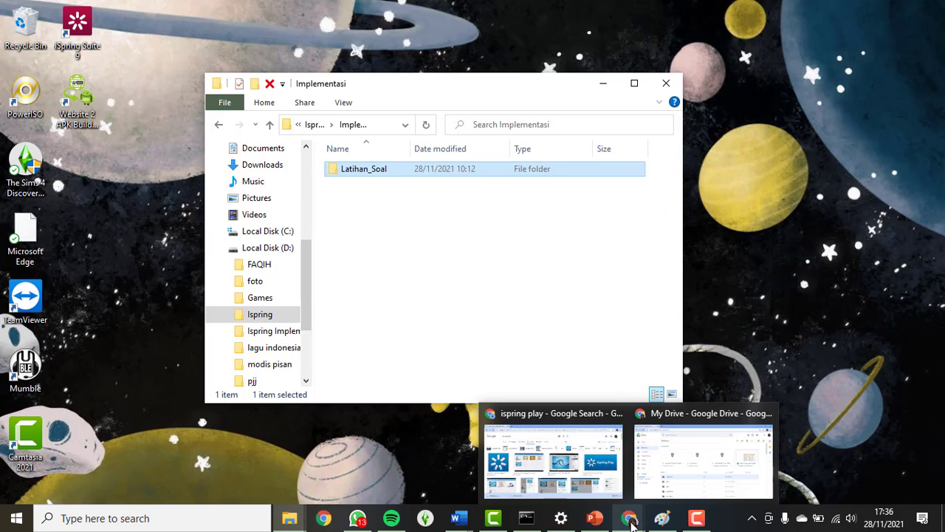
pyautogui.click(660, 482)
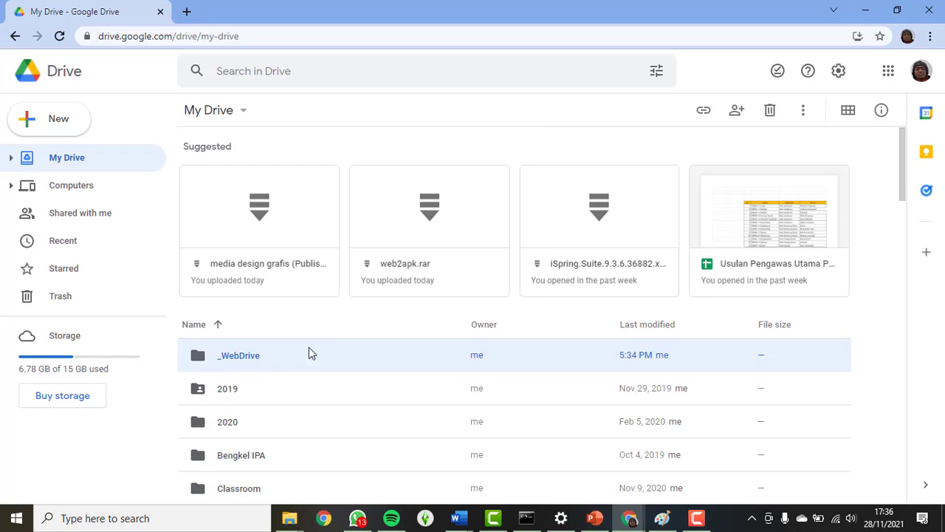
pyautogui.doubleClick(204, 362)
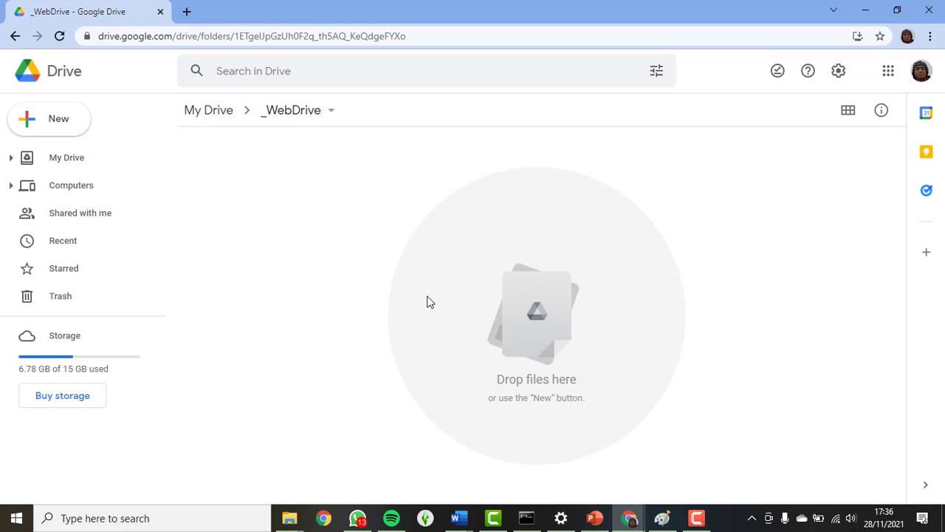
# Upload the Latihan_Soal folder from the computer into the _WebDrive folder
pyautogui.rightClick(327, 238)
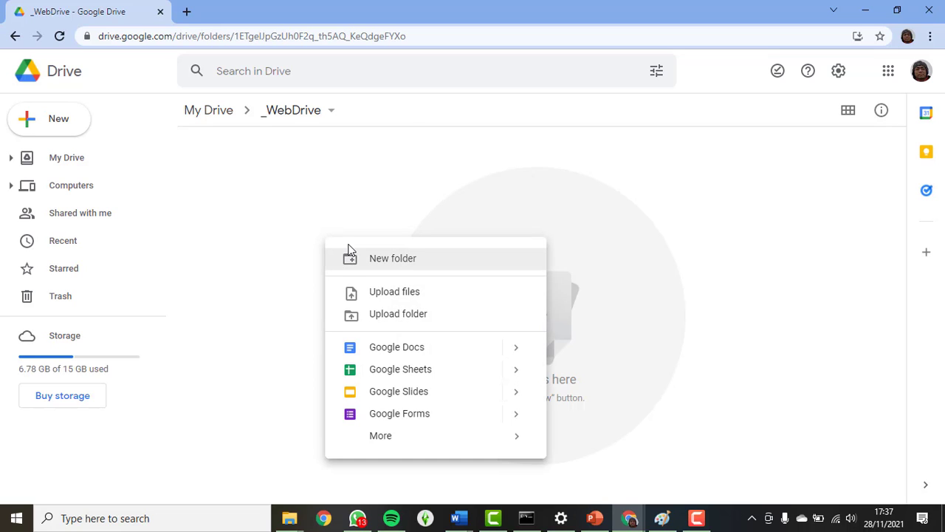
pyautogui.click(398, 315)
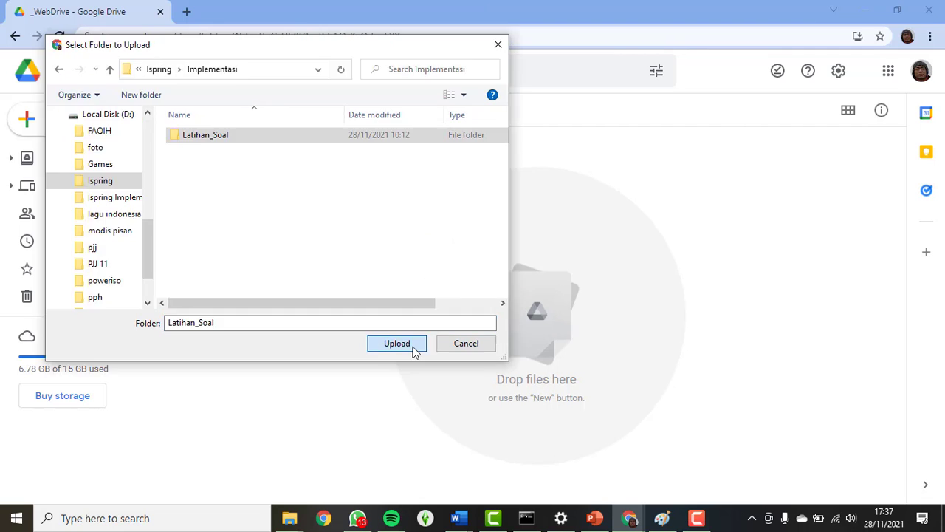
pyautogui.click(411, 347)
pyautogui.click(535, 129)
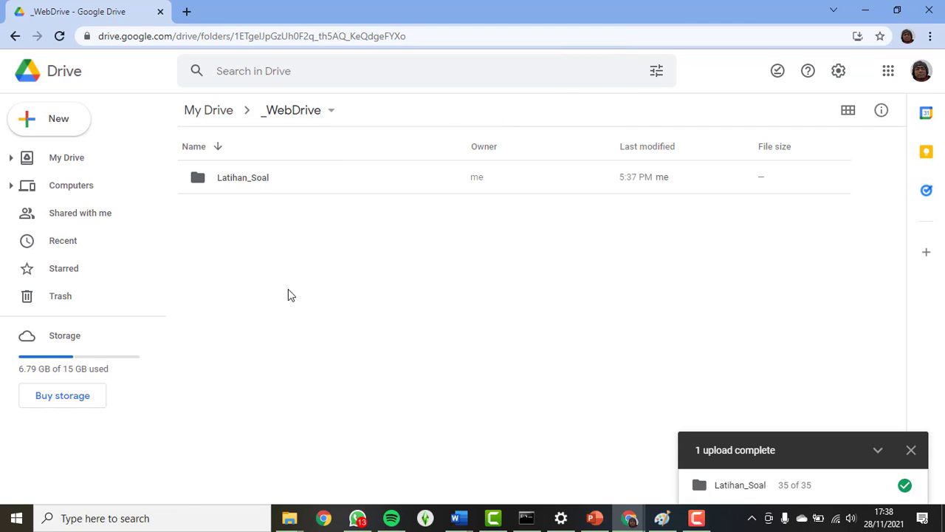
# Share the uploaded Latihan_Soal folder with anyone with the link and copy its link
pyautogui.doubleClick(204, 185)
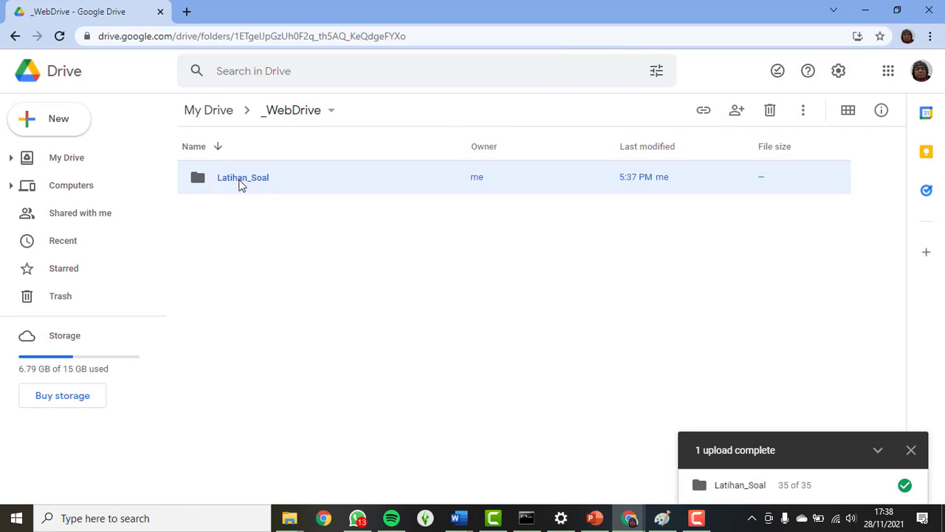
pyautogui.click(391, 112)
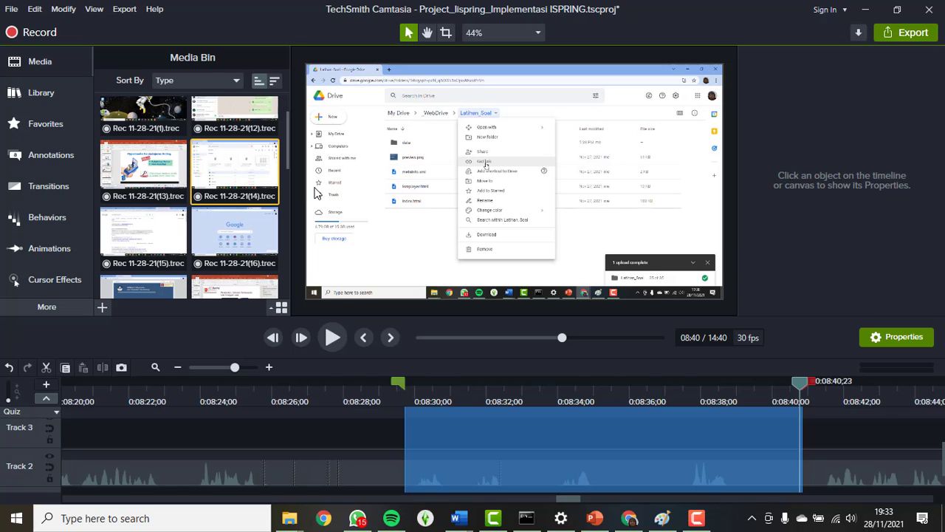
pyautogui.click(403, 218)
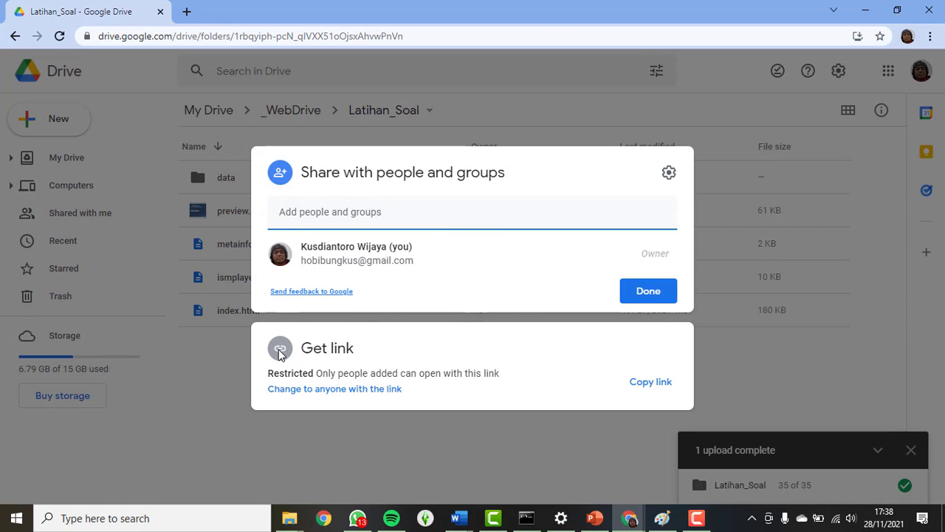
pyautogui.click(317, 350)
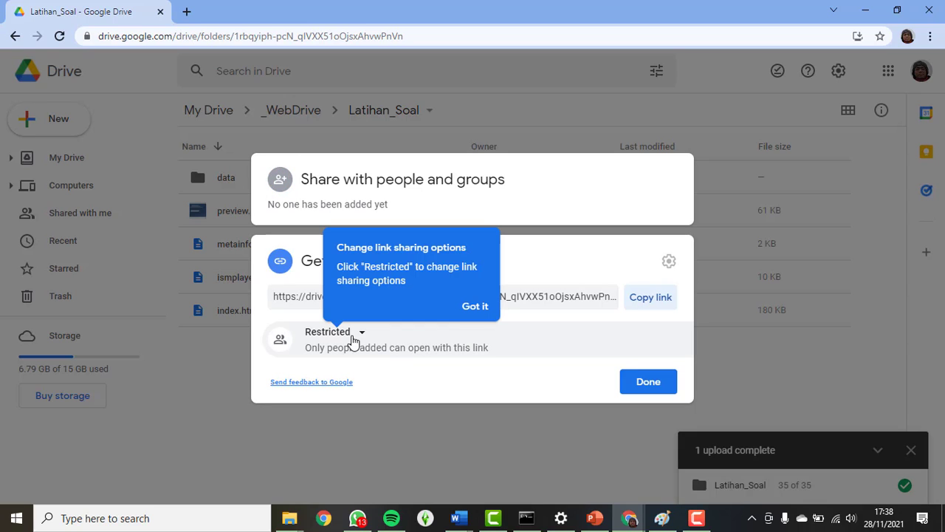
pyautogui.click(358, 338)
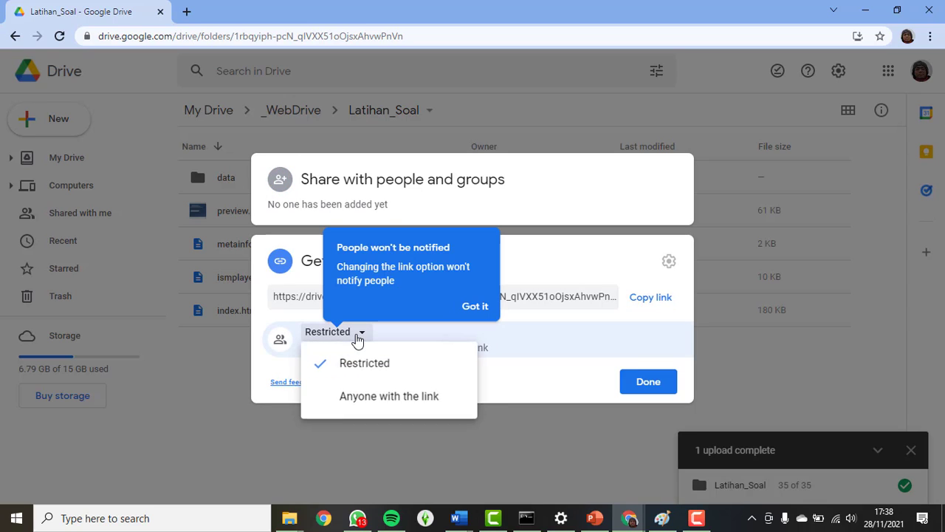
pyautogui.click(365, 397)
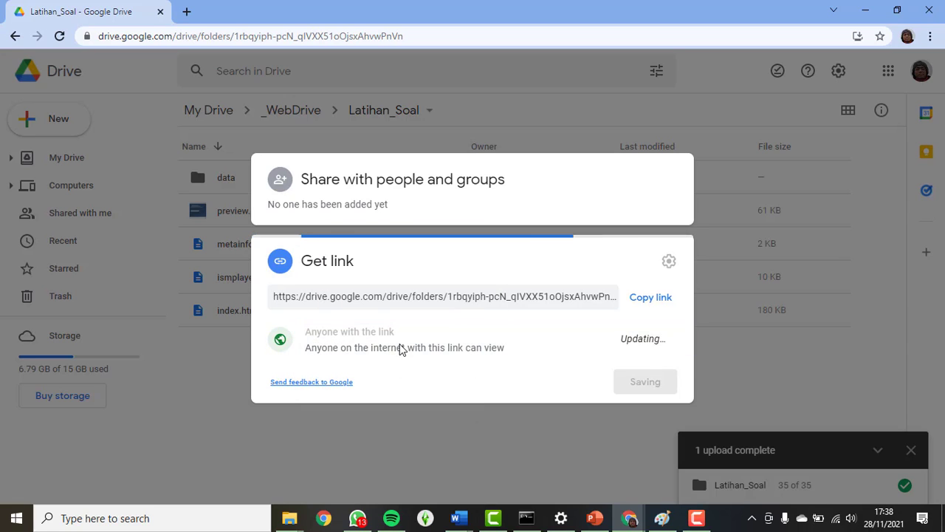
pyautogui.click(659, 303)
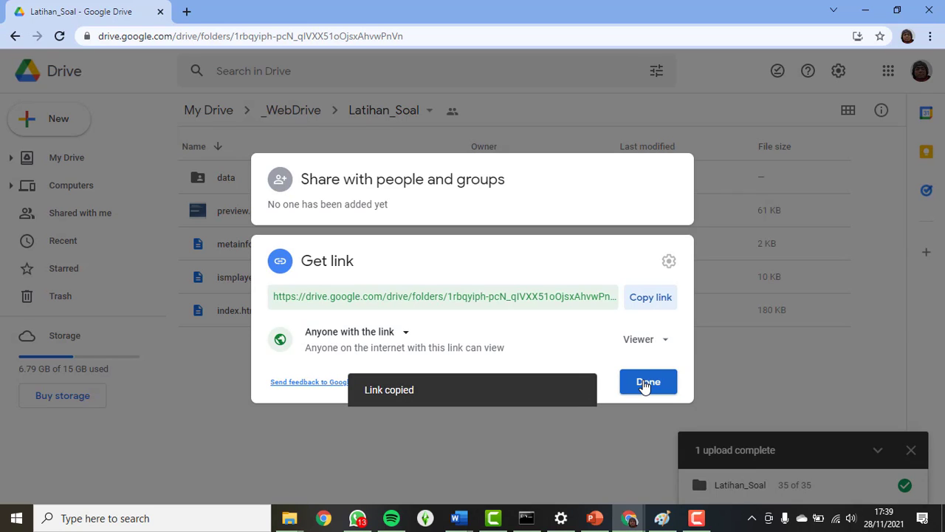
pyautogui.click(646, 382)
# Open drv.tw in a new tab and sign in with the Google account to host on Google Drive
pyautogui.click(187, 11)
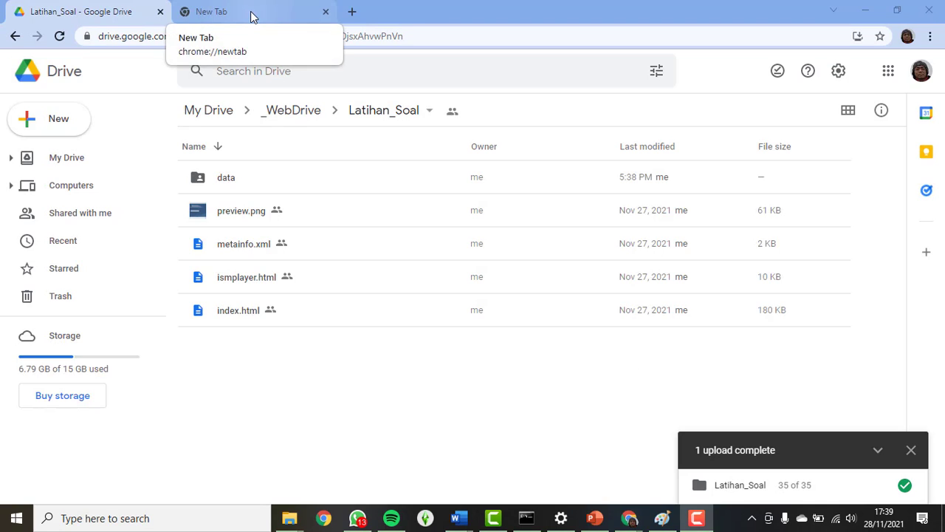
pyautogui.write('drv.tw')
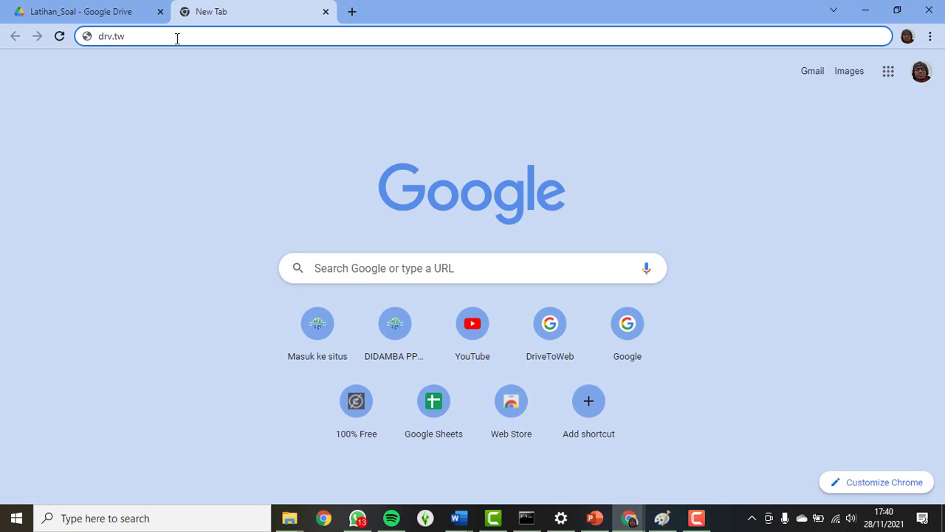
pyautogui.press('Return')
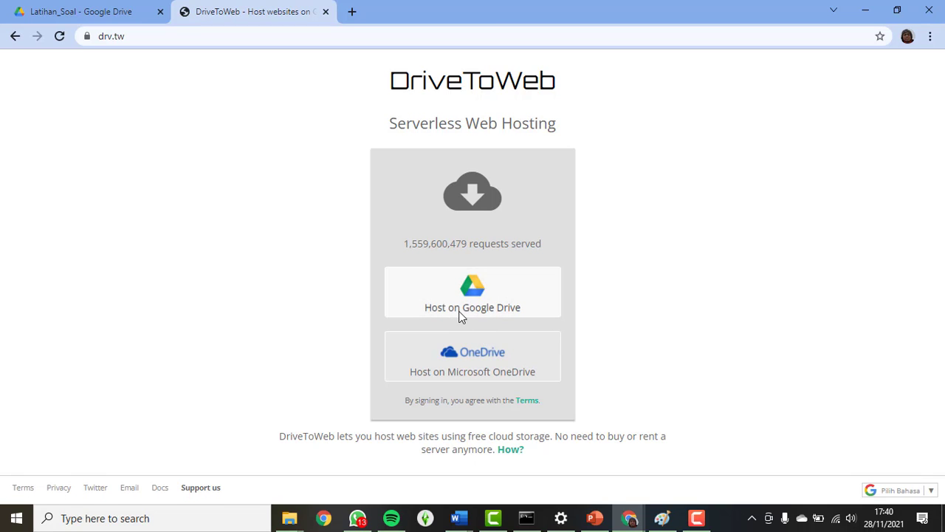
pyautogui.click(474, 297)
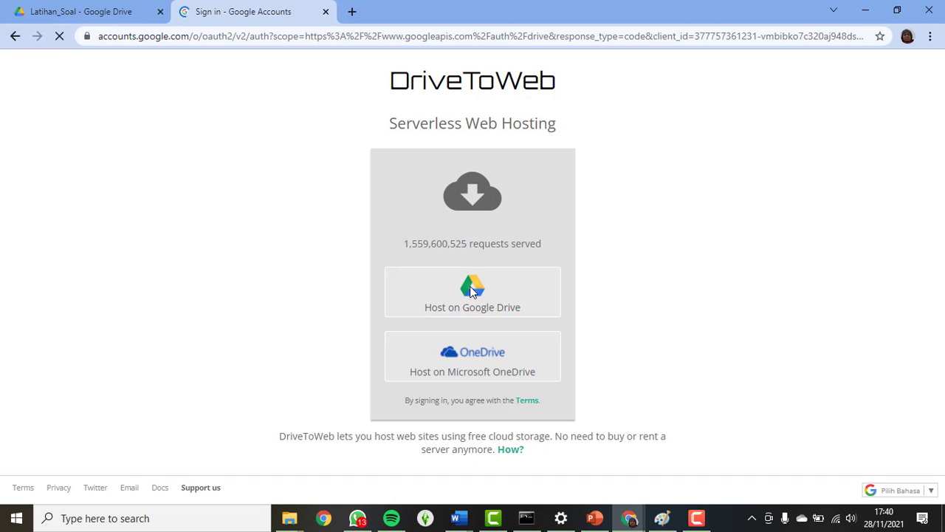
pyautogui.click(433, 248)
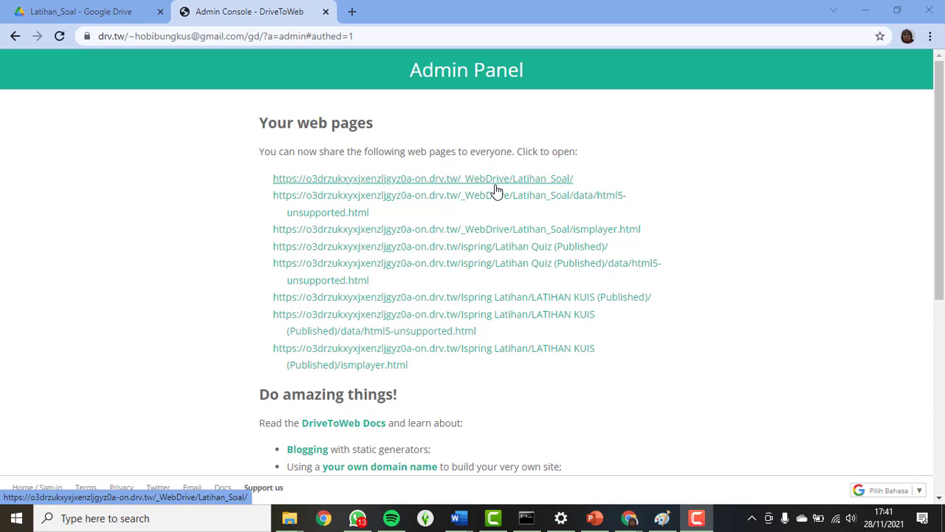
# Open the hosted _WebDrive/Latihan_Soal page and load its web address in a new tab
pyautogui.click(526, 183)
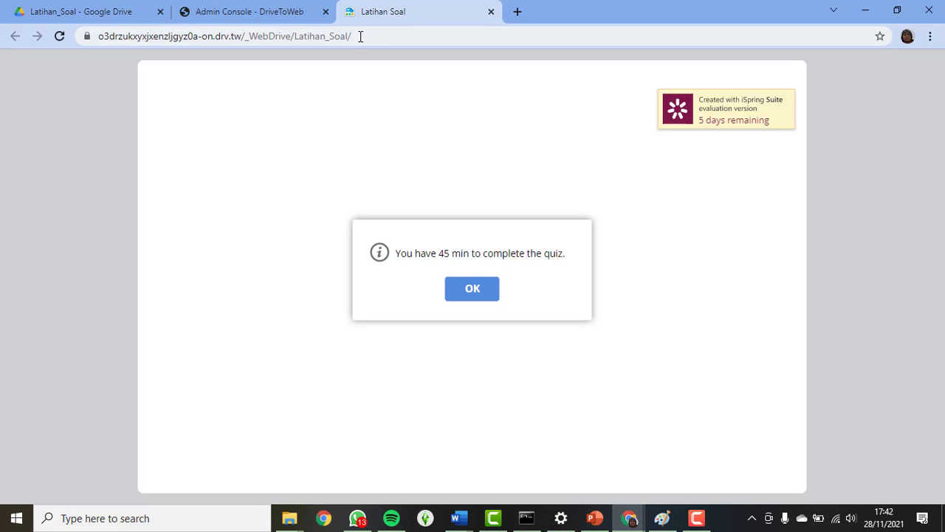
pyautogui.moveTo(364, 36); pyautogui.dragTo(38, 36)
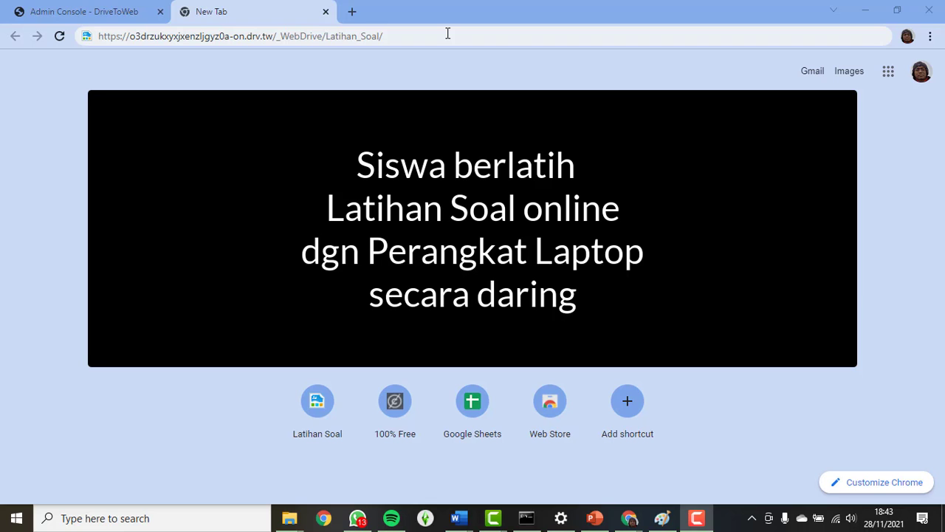
pyautogui.click(447, 34)
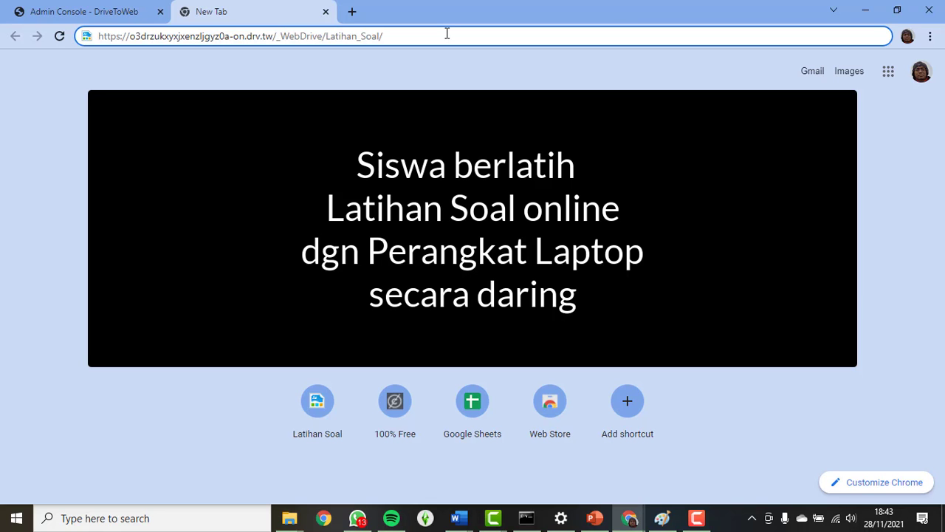
pyautogui.press('Return')
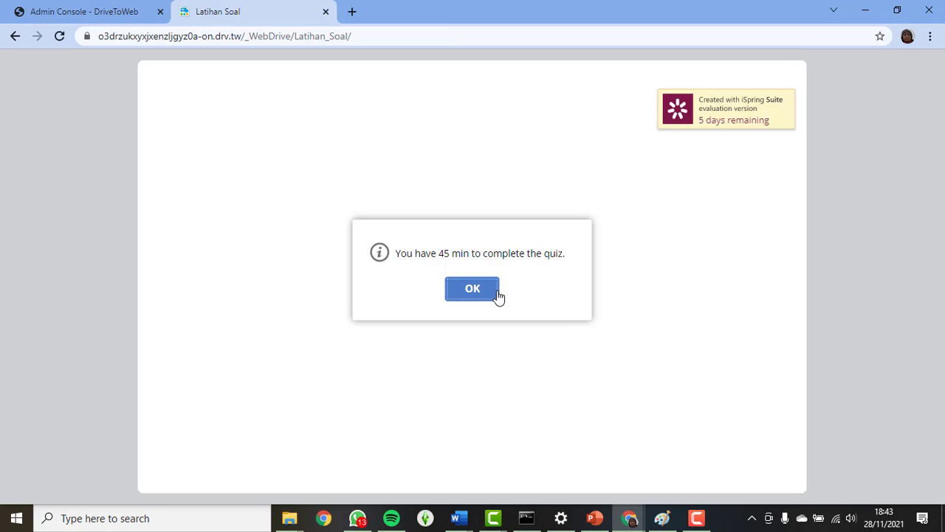
# Start the Latihan Soal quiz and fill in the student's name, class 5a and the exam number
pyautogui.click(467, 290)
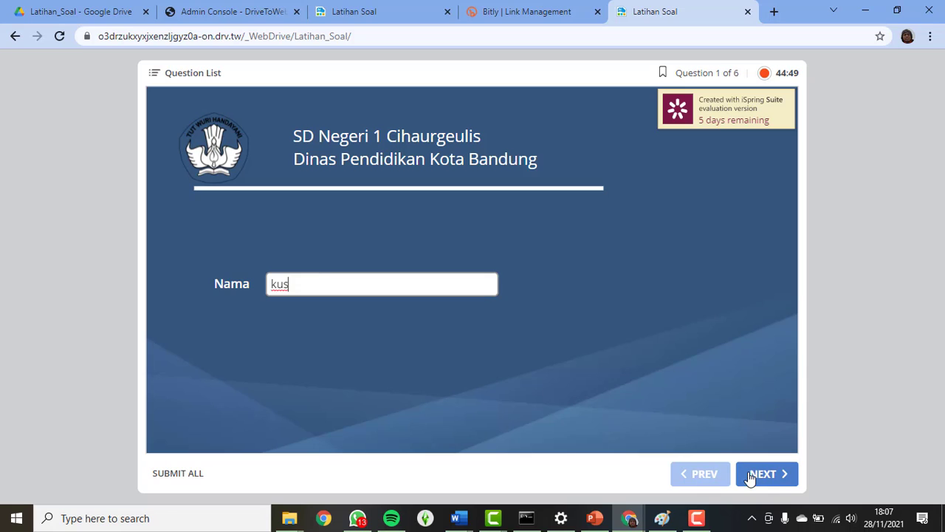
pyautogui.click(760, 474)
pyautogui.write('a')
pyautogui.press('Home')
pyautogui.write('5')
pyautogui.click(768, 473)
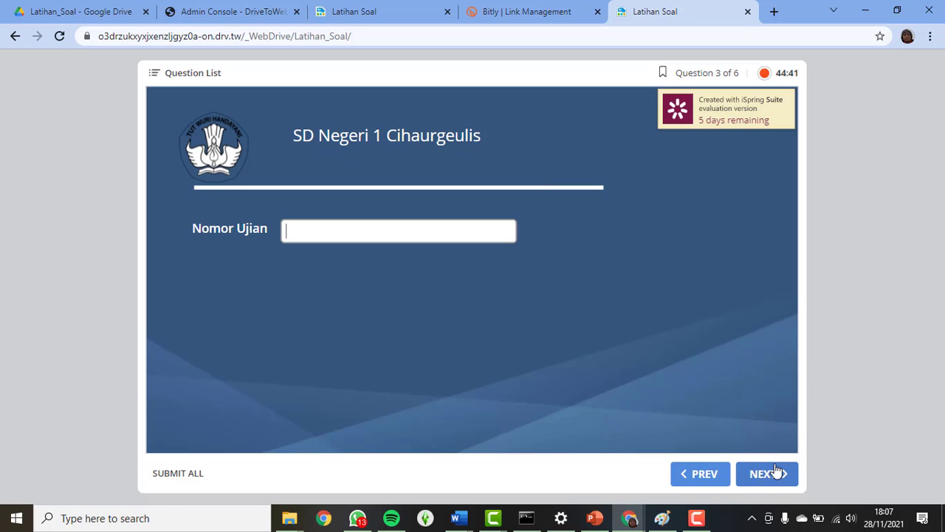
pyautogui.write('123')
pyautogui.click(767, 474)
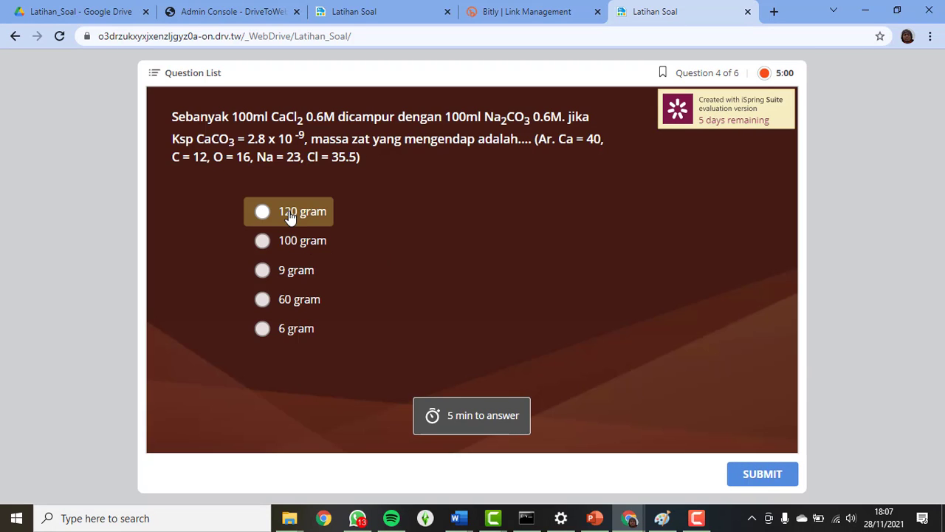
# Answer the CaCO3 precipitate question with 120 gram and continue to the next question
pyautogui.click(291, 212)
pyautogui.click(763, 473)
pyautogui.press('Return')
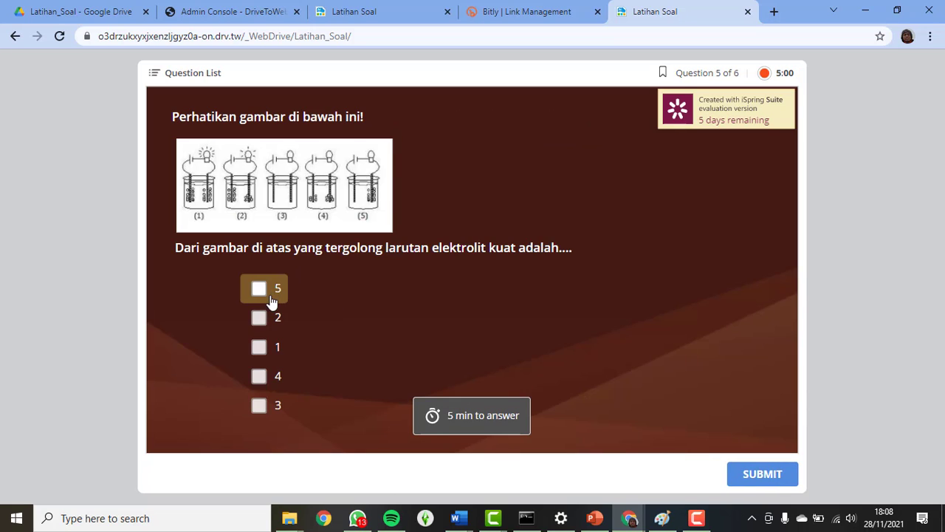
# Submit answers 2 and 1 for the strong electrolyte question and continue to the matching question
pyautogui.click(260, 324)
pyautogui.click(264, 348)
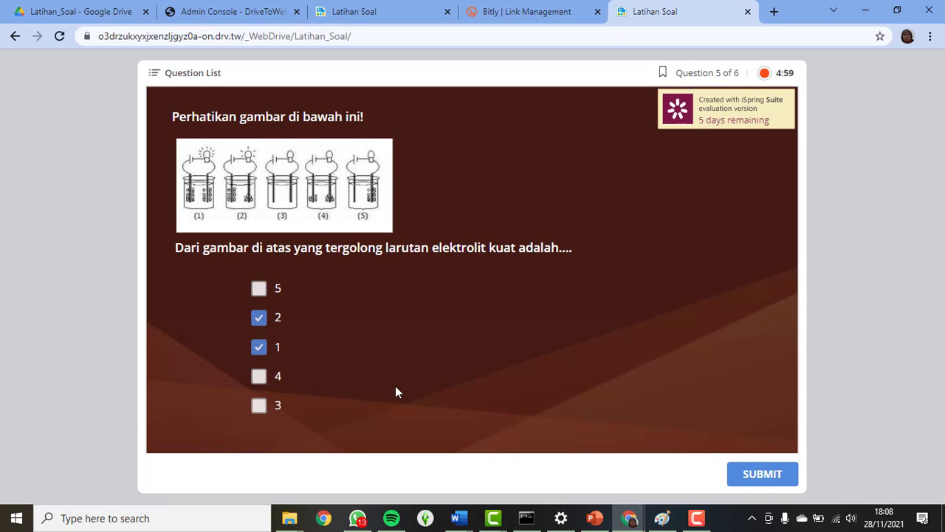
pyautogui.click(763, 476)
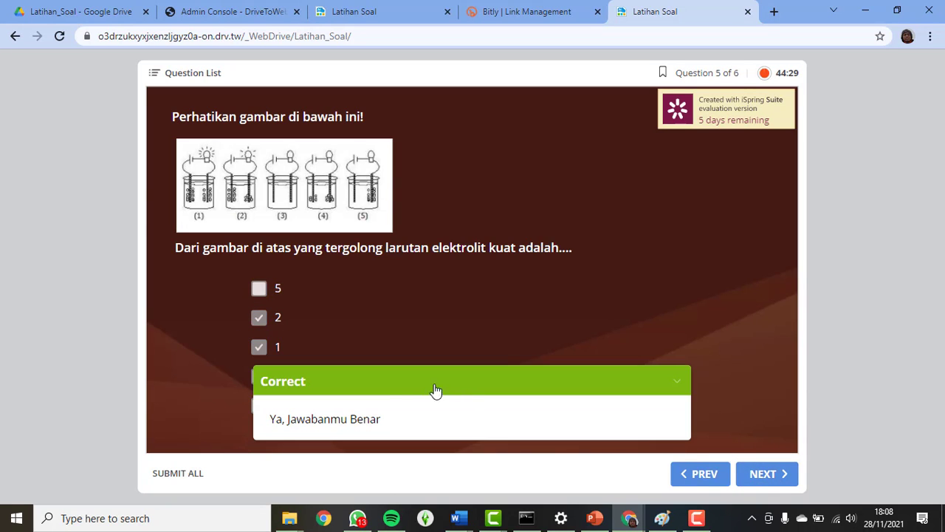
pyautogui.click(773, 473)
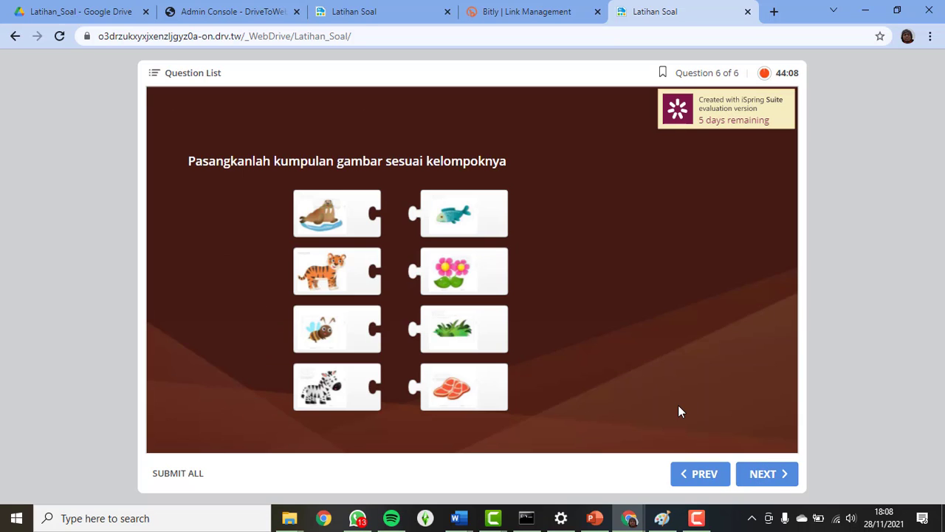
# Match the walrus with fish, tiger with meat, bee with flowers and zebra with grass, and submit all quiz answers
pyautogui.moveTo(464, 214); pyautogui.dragTo(422, 214)
pyautogui.moveTo(456, 395); pyautogui.dragTo(442, 280)
pyautogui.moveTo(451, 329); pyautogui.dragTo(461, 385)
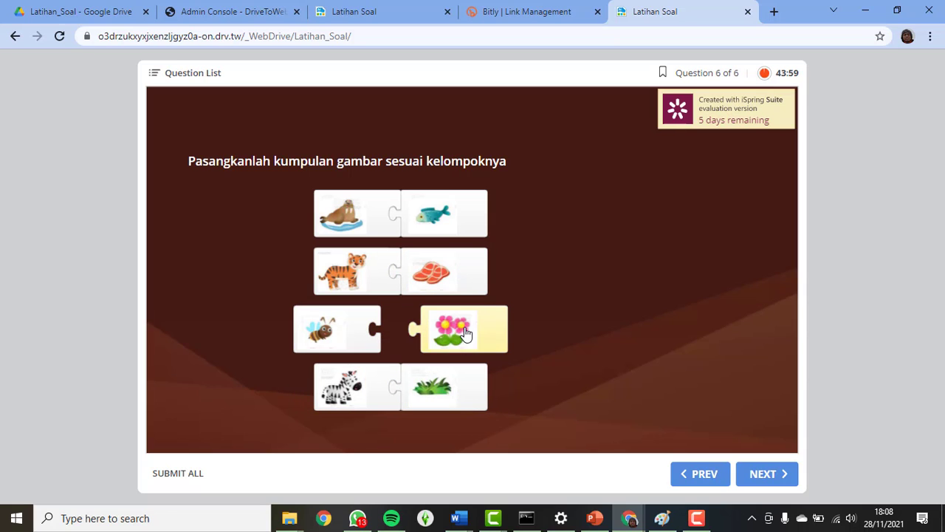
pyautogui.moveTo(452, 331); pyautogui.dragTo(424, 331)
pyautogui.click(764, 478)
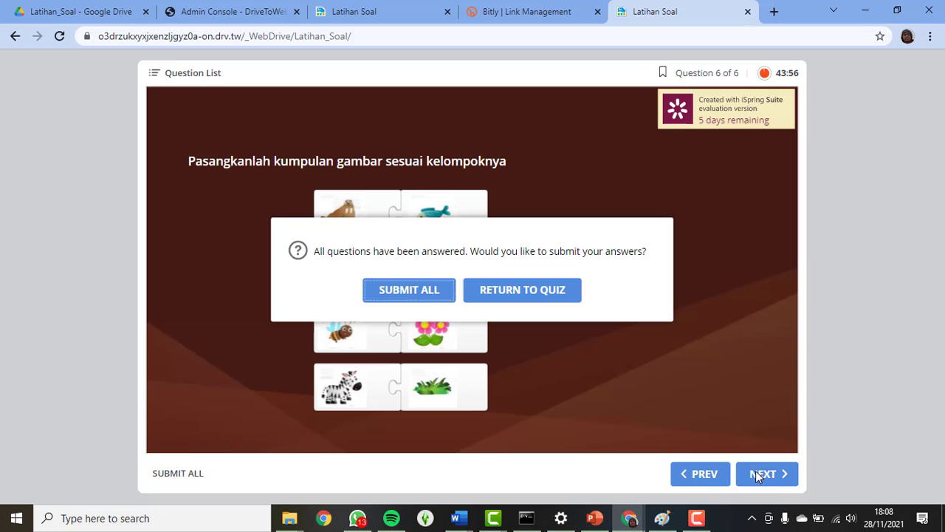
pyautogui.click(427, 295)
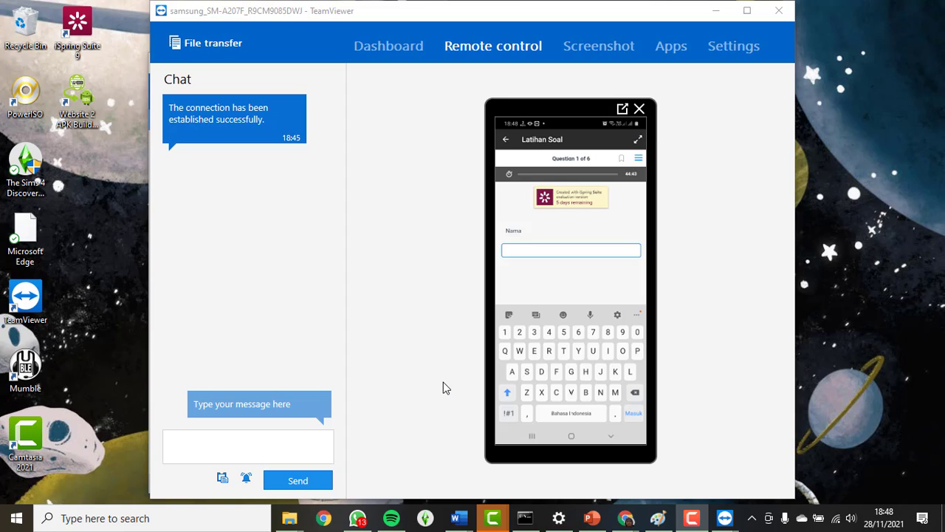
# On the phone mirrored in TeamViewer, fill in the quiz's student name, class 9 and exam number
pyautogui.write('Kus')
pyautogui.press('Return')
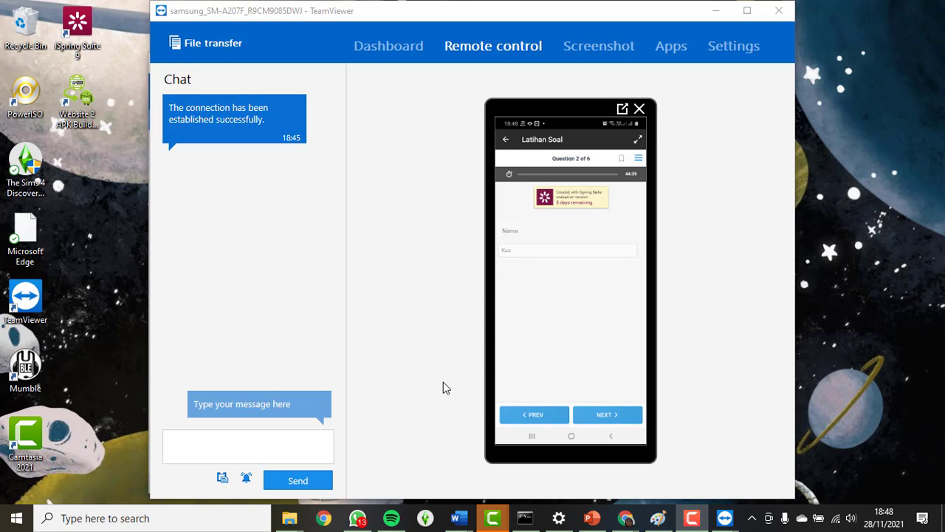
pyautogui.write('12')
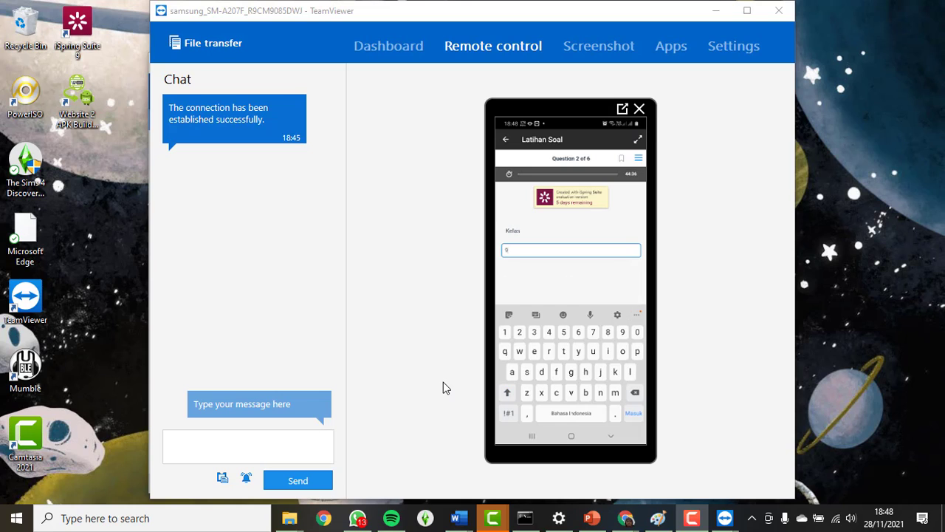
pyautogui.press('Return')
pyautogui.write('123')
pyautogui.press('Return')
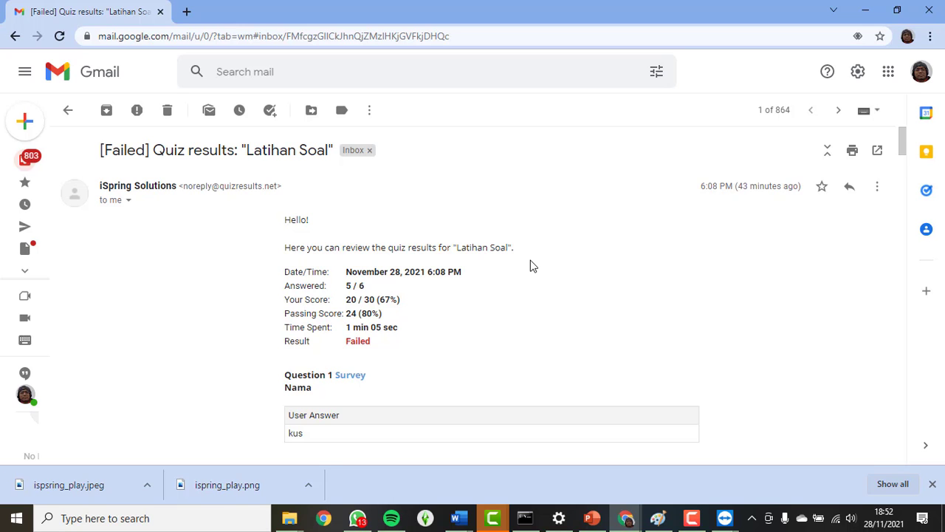
# Review the emailed "Latihan Soal" results in Gmail, covering the newer attempt's score summary and per-question answers and feedback
pyautogui.scroll(-20, 531, 265)
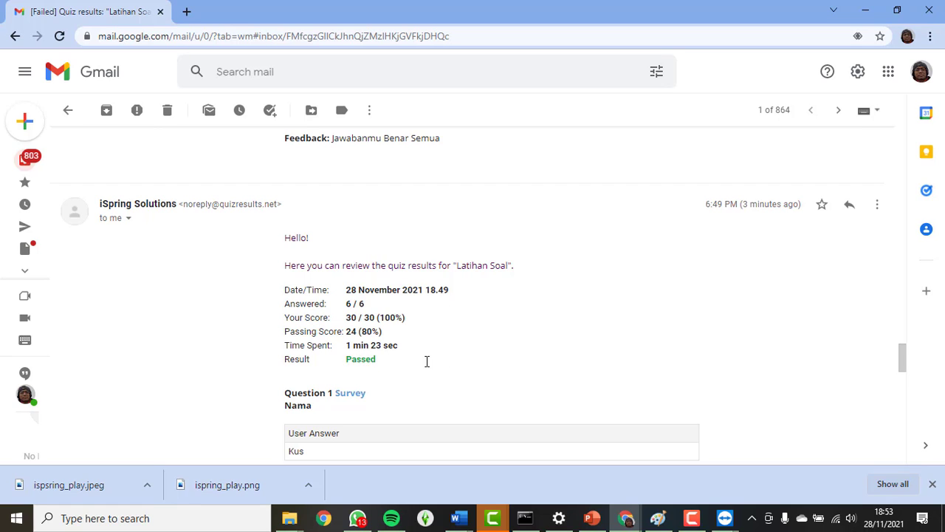
pyautogui.scroll(-1, 428, 365)
pyautogui.scroll(1, 428, 365)
pyautogui.scroll(-7, 447, 331)
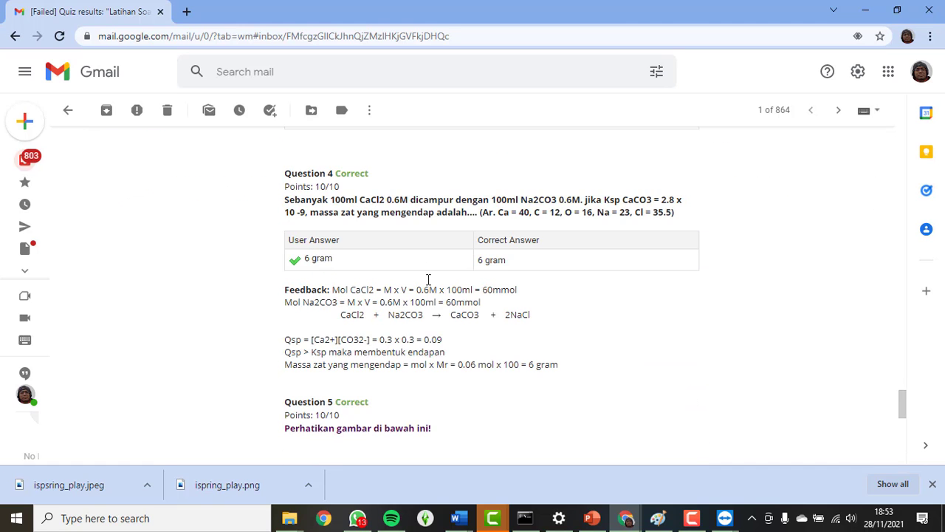
pyautogui.scroll(-5, 422, 321)
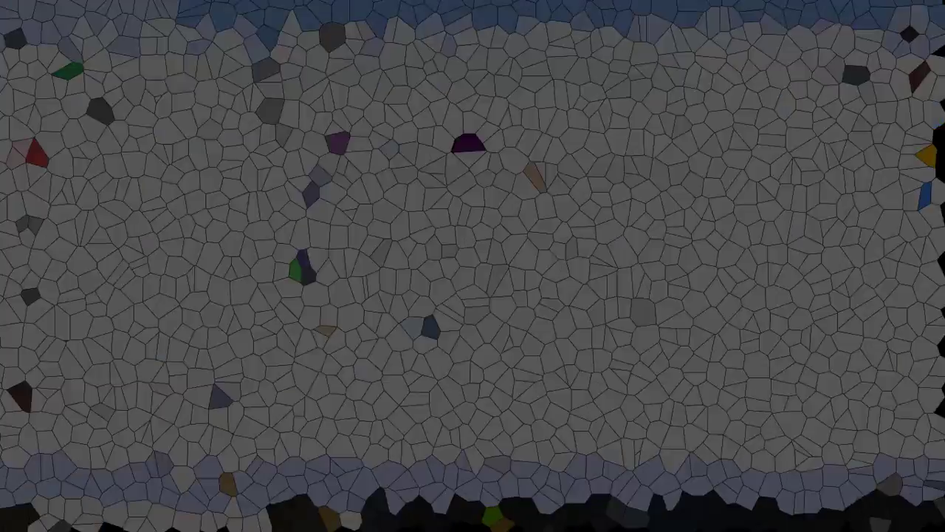
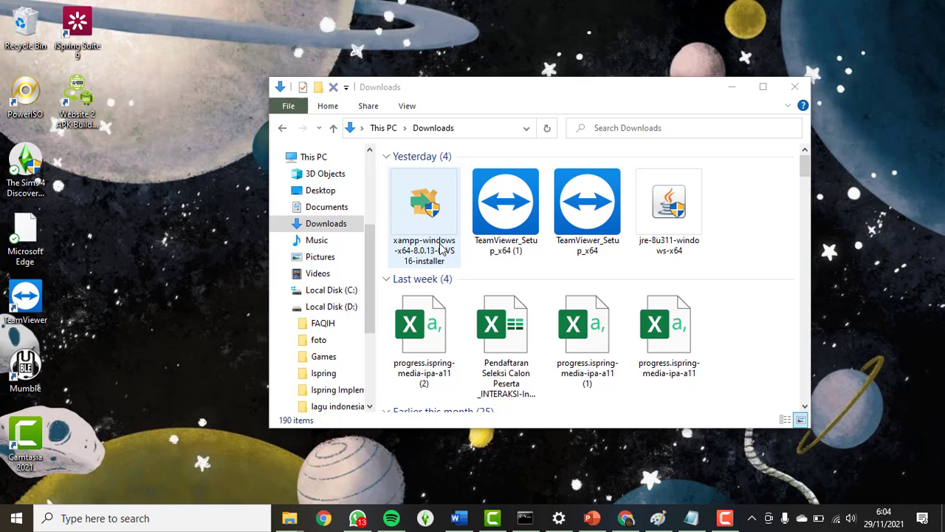
# Run the XAMPP installer from the Downloads folder, keeping all components selected and C:\xampp as the installation folder
pyautogui.doubleClick(441, 249)
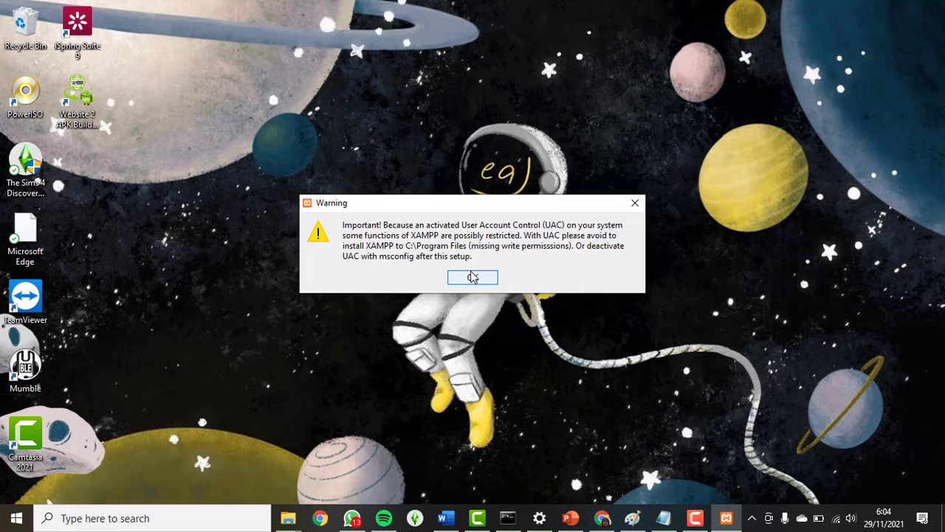
pyautogui.click(473, 277)
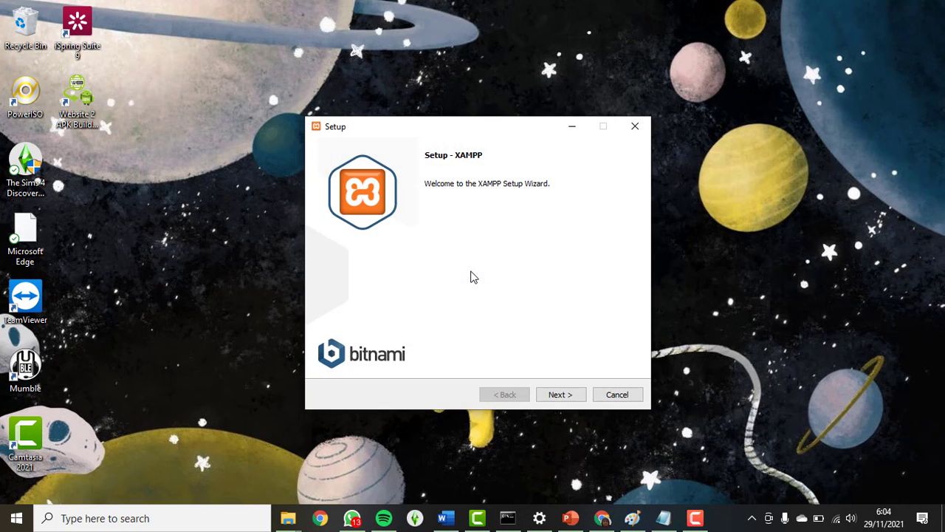
pyautogui.click(561, 396)
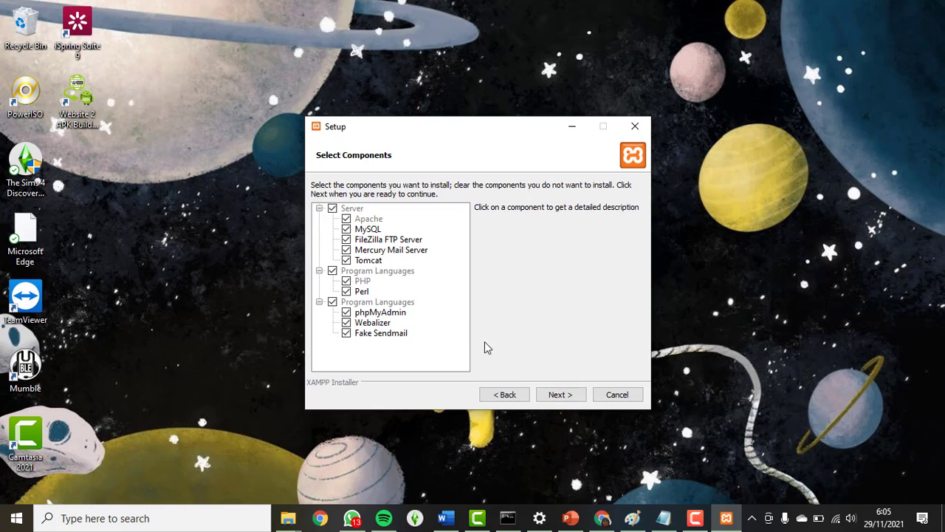
pyautogui.click(563, 393)
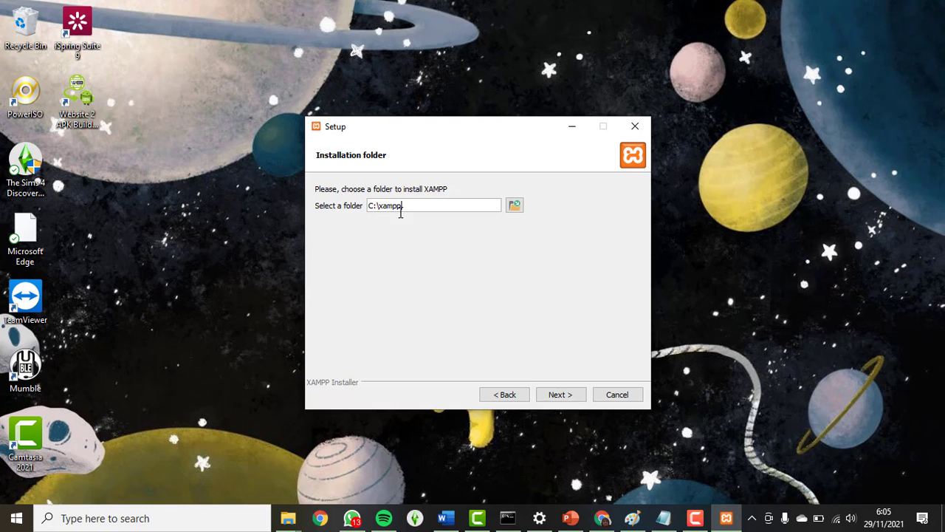
pyautogui.click(560, 395)
pyautogui.click(561, 395)
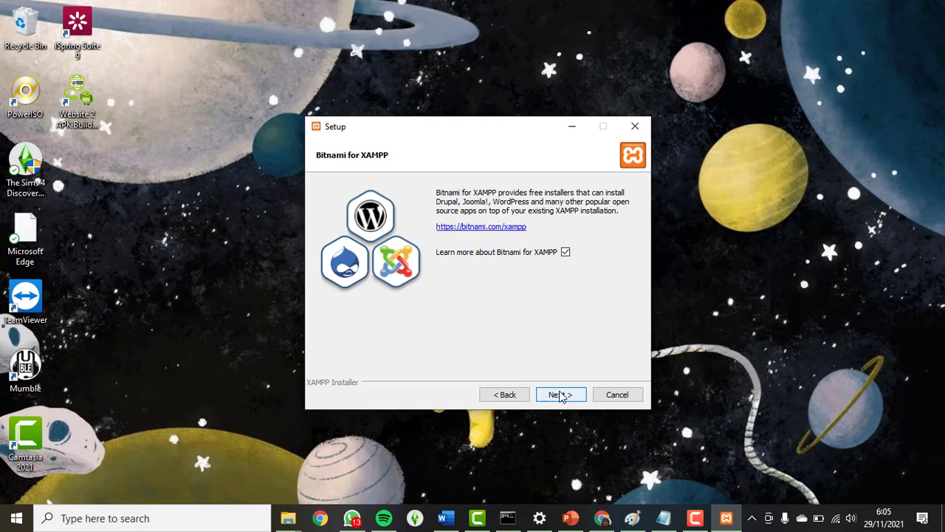
# Keep the option to learn more about Bitnami for XAMPP and start the installation
pyautogui.click(560, 395)
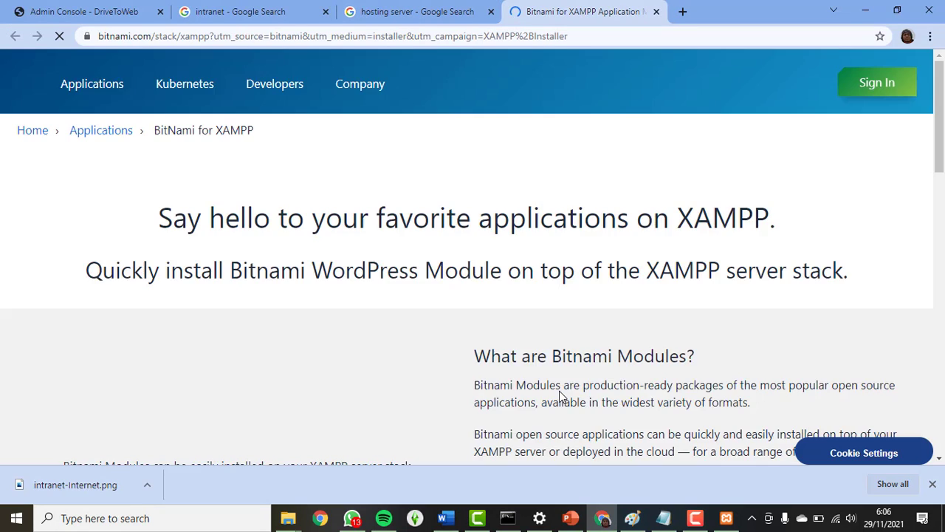
pyautogui.click(727, 519)
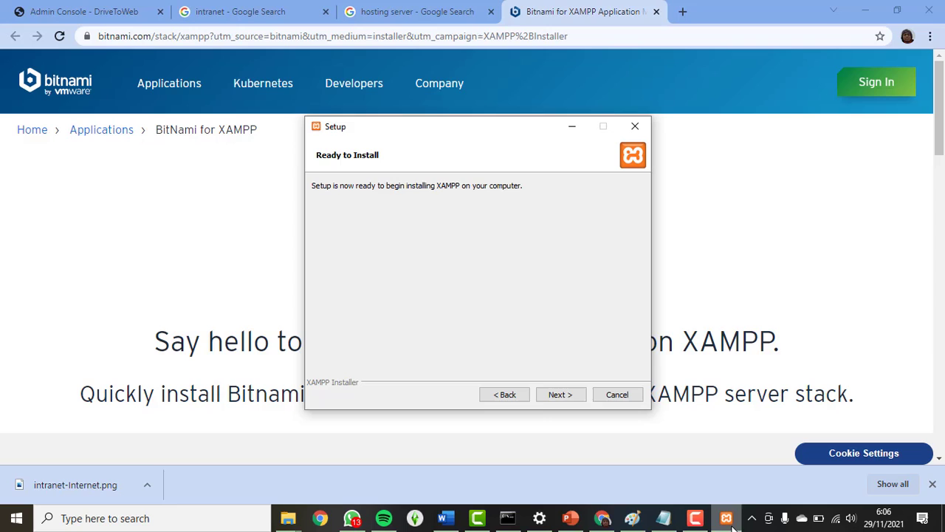
pyautogui.click(561, 395)
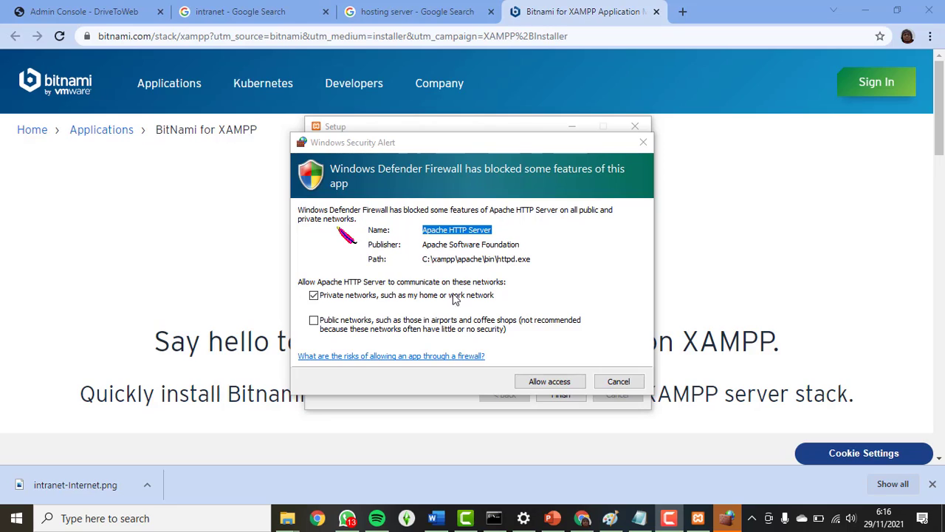
# Allow Apache HTTP Server through the firewall on private networks and finish the setup with the XAMPP Control Panel launched
pyautogui.click(561, 382)
pyautogui.click(551, 384)
pyautogui.click(550, 383)
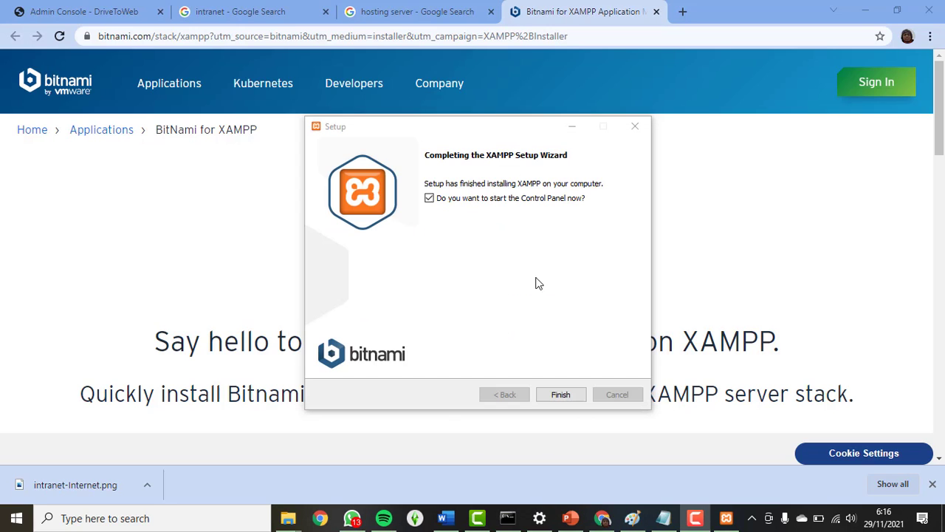
pyautogui.click(561, 395)
pyautogui.moveTo(312, 19); pyautogui.dragTo(392, 82)
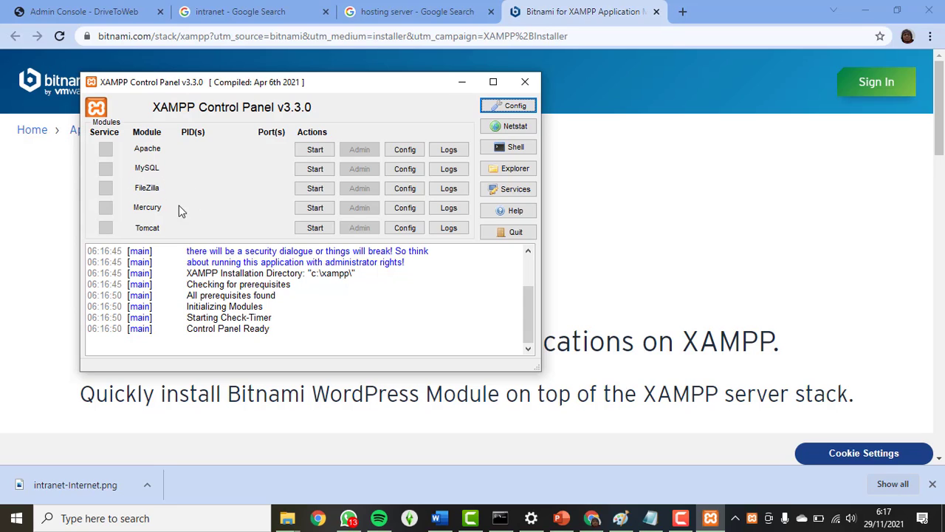
# Start the Apache, MySQL and FileZilla modules, allowing mysqld and FileZilla Server through the firewall on private networks
pyautogui.click(315, 150)
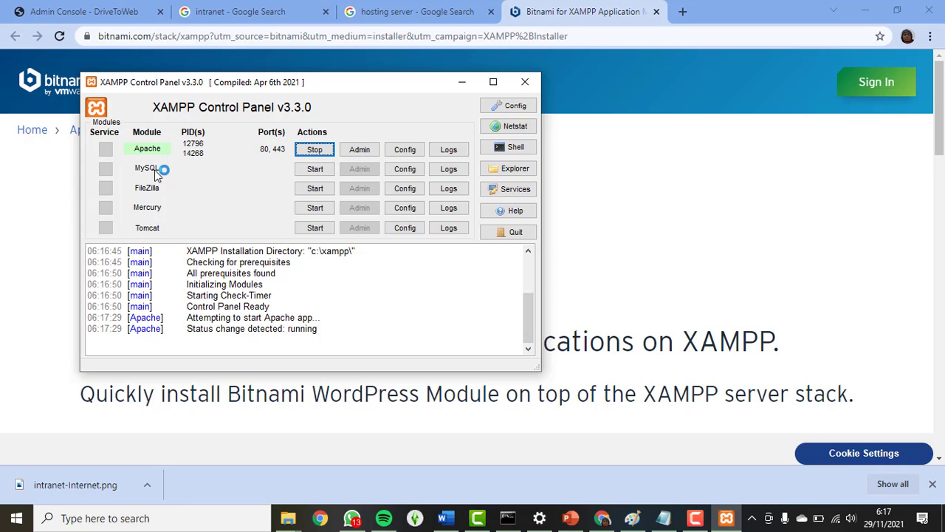
pyautogui.click(315, 169)
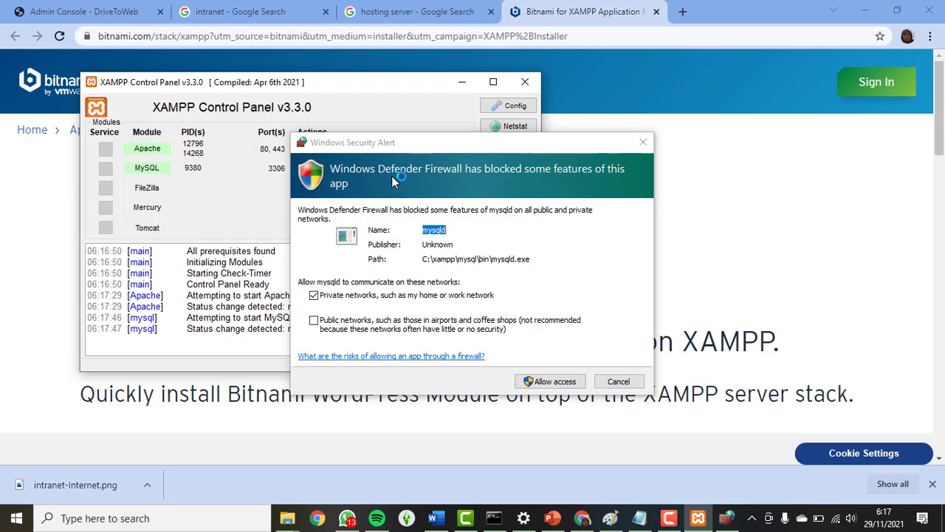
pyautogui.click(548, 384)
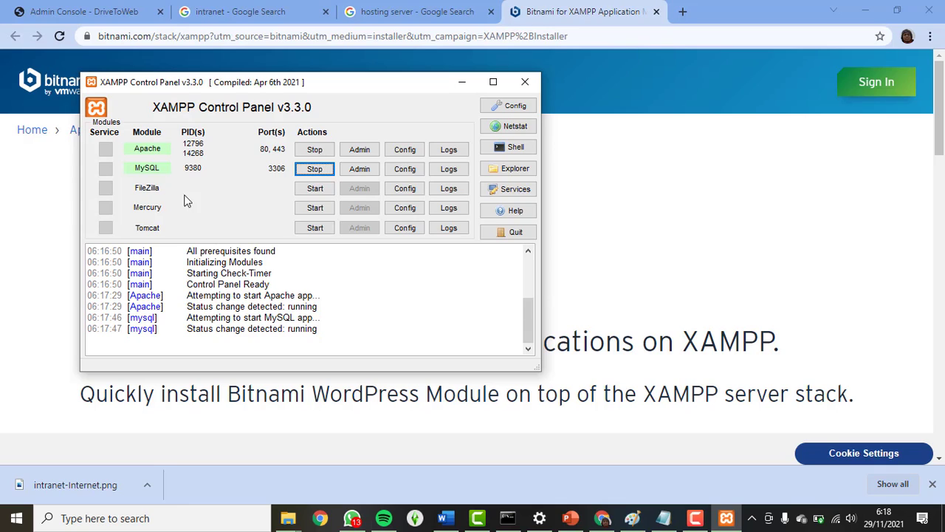
pyautogui.click(316, 189)
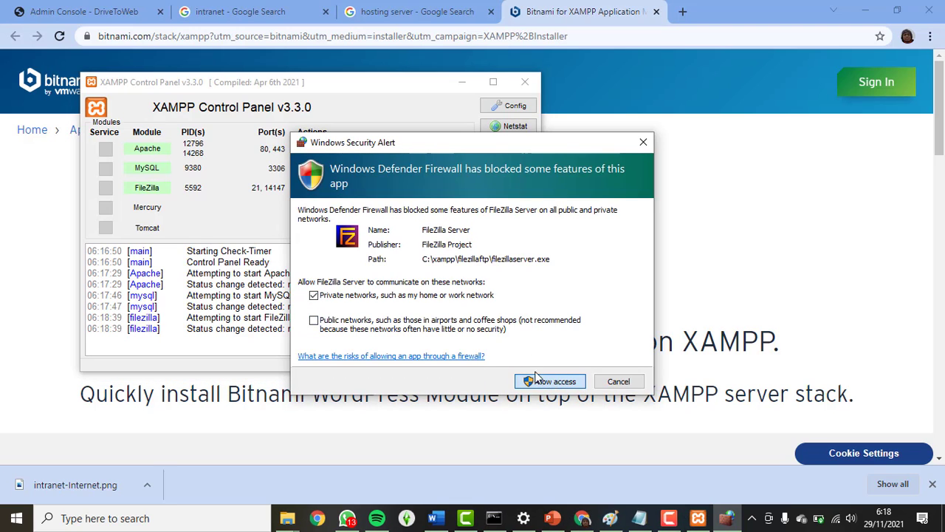
pyautogui.click(537, 379)
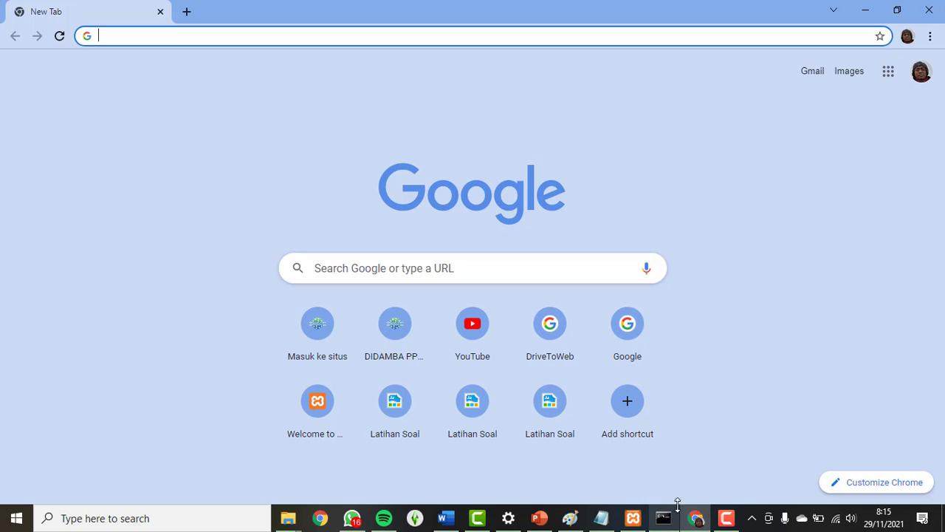
# Check the module states in the XAMPP Control Panel and try to open localhost in Chrome with Apache stopped
pyautogui.click(637, 520)
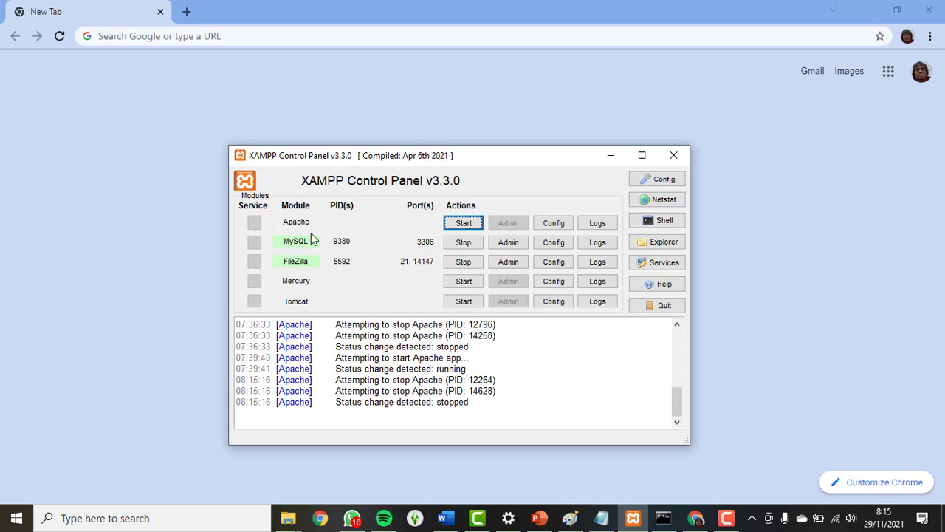
pyautogui.click(268, 33)
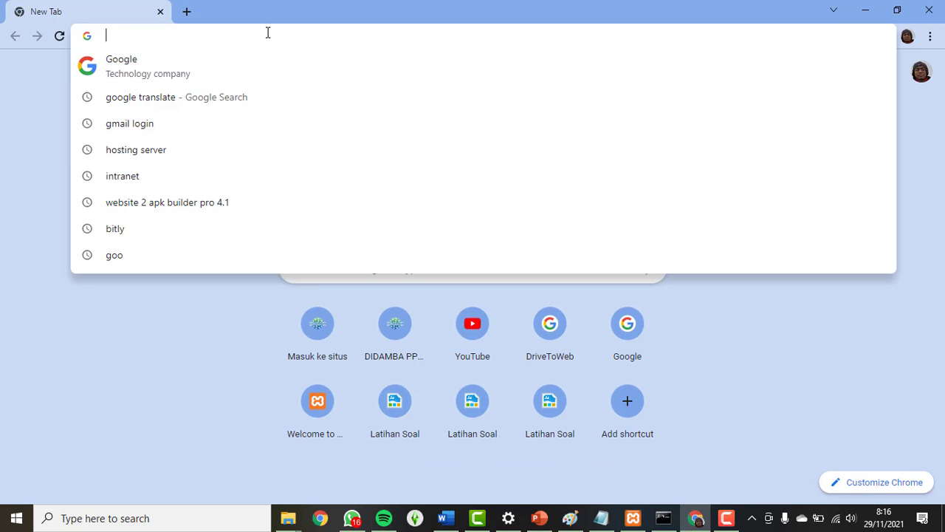
pyautogui.write('localhost')
pyautogui.press('Return')
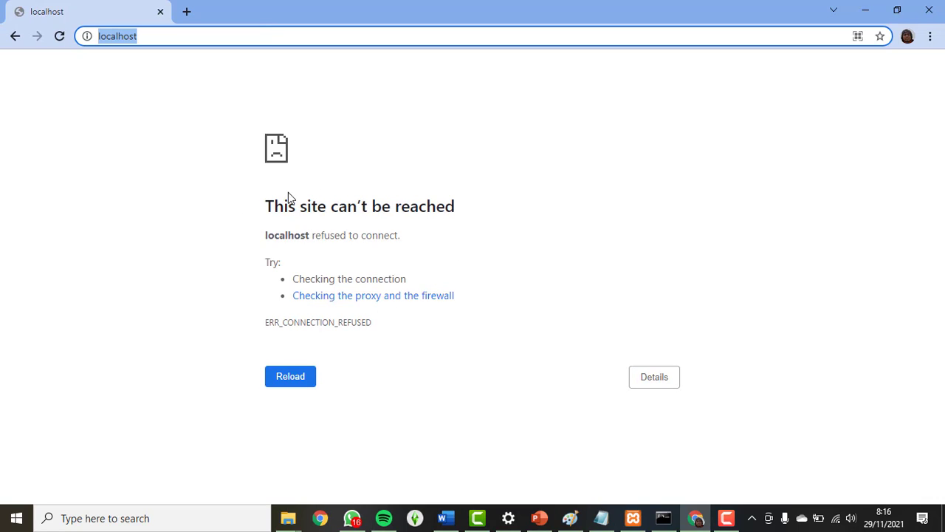
# Start the Apache module in the XAMPP Control Panel and load localhost again in Chrome
pyautogui.click(633, 518)
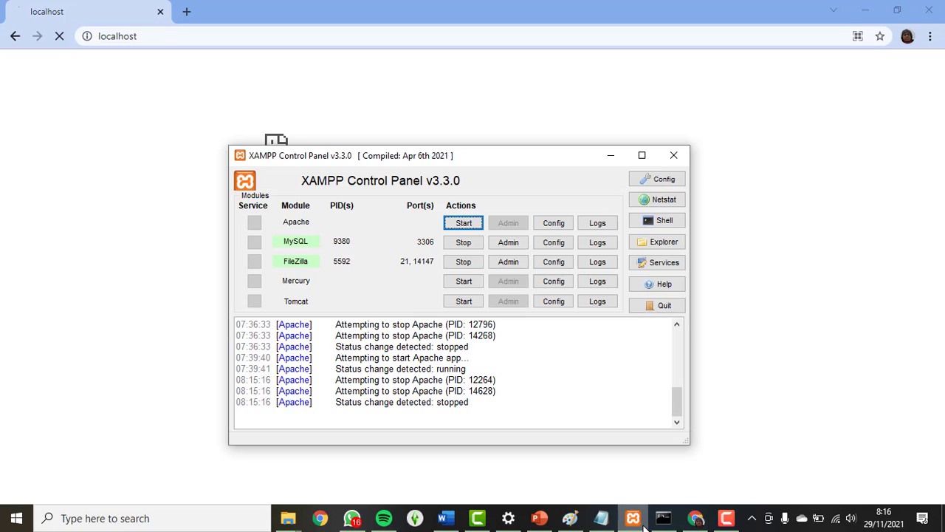
pyautogui.click(463, 224)
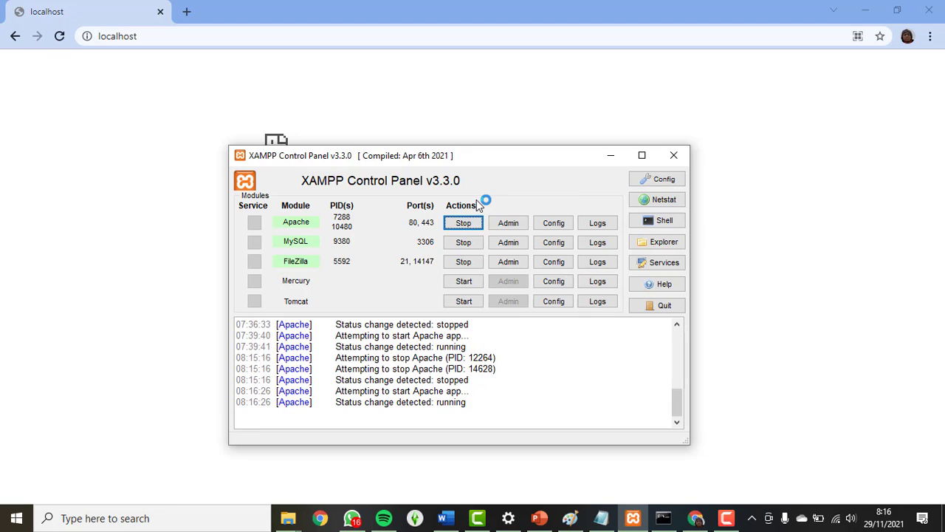
pyautogui.click(143, 36)
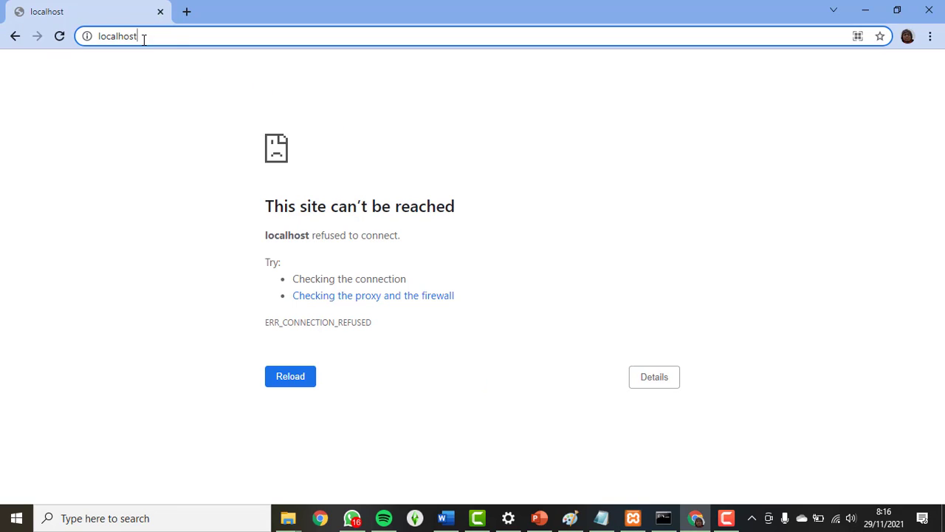
pyautogui.press('Return')
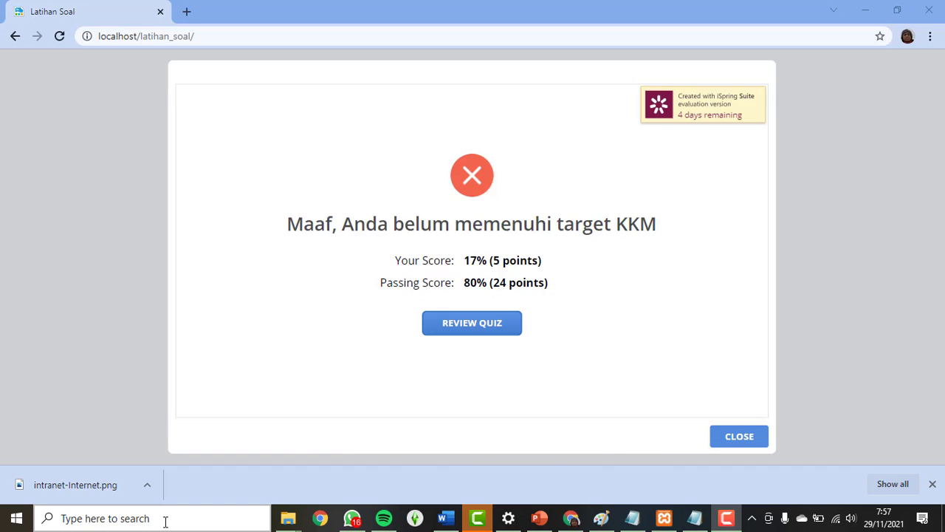
# Open Command Prompt and run ipconfig to look up the computer's IPv4 address
pyautogui.click(166, 518)
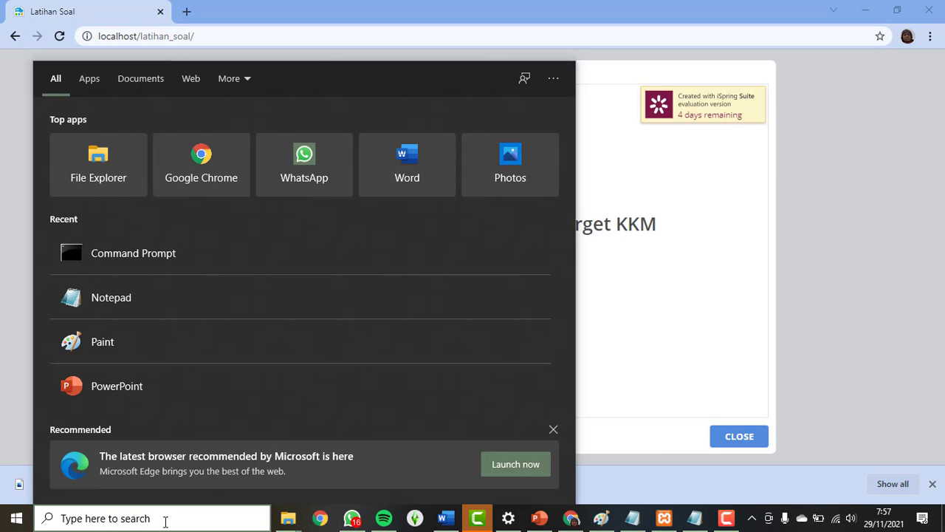
pyautogui.click(133, 252)
pyautogui.click(276, 198)
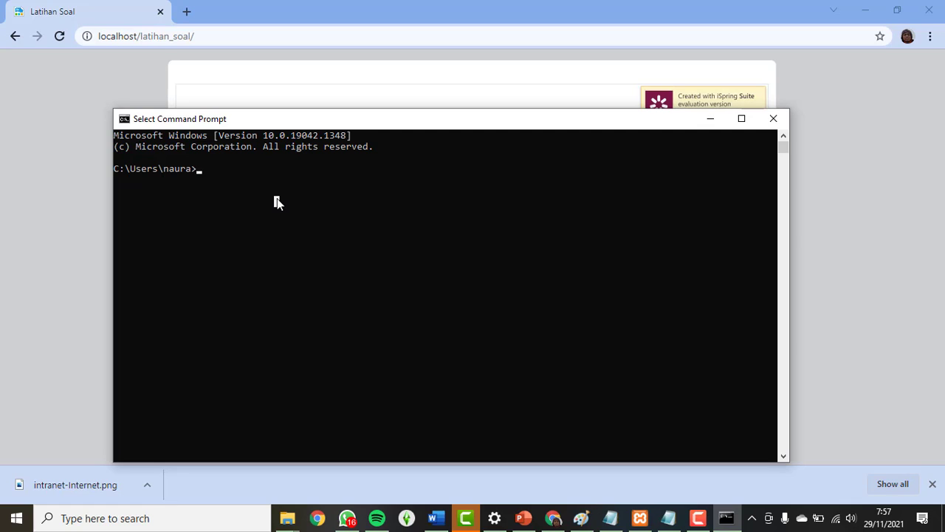
pyautogui.write('ipc')
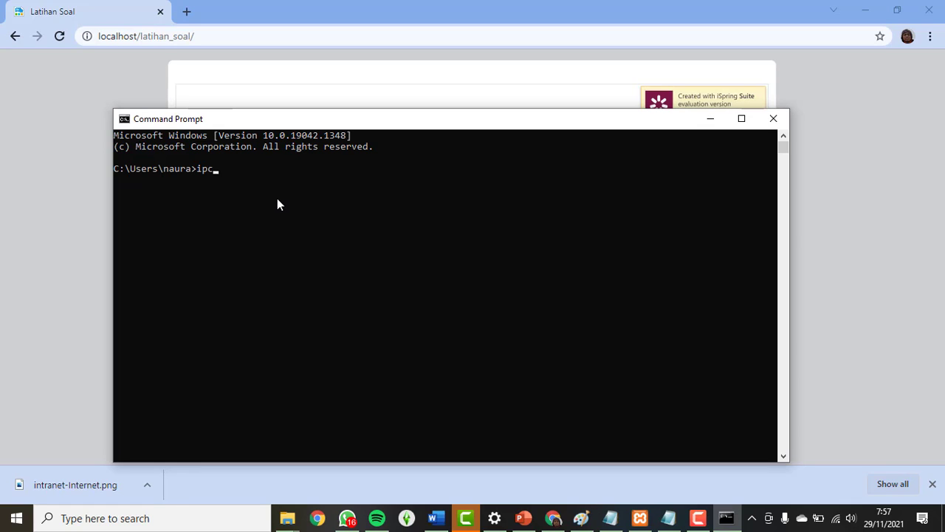
pyautogui.write('onfig')
pyautogui.press('Return')
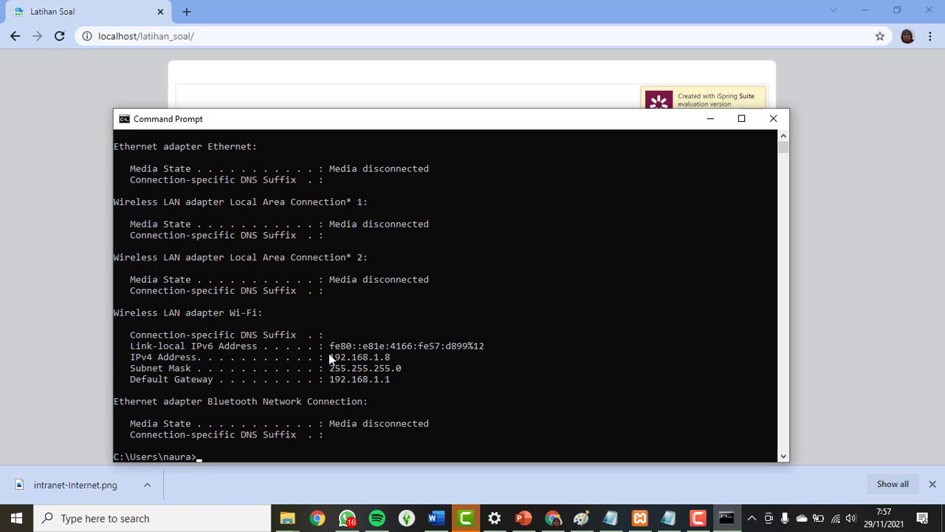
# Load the quiz in Chrome through the computer's network address, 192.168.1.8/latihan_soal
pyautogui.click(138, 37)
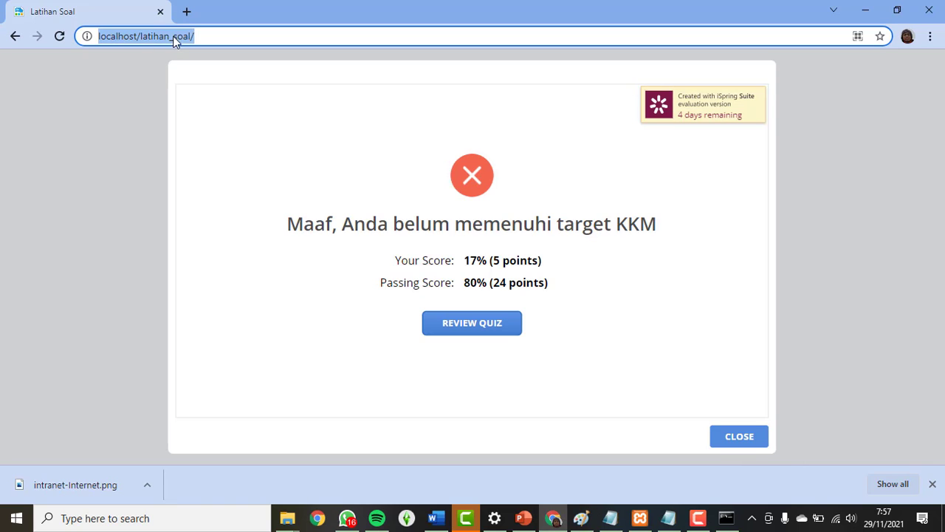
pyautogui.write('192.168.')
pyautogui.hotkey('alt', 'Tab')
pyautogui.hotkey('alt', 'Tab')
pyautogui.write('1.')
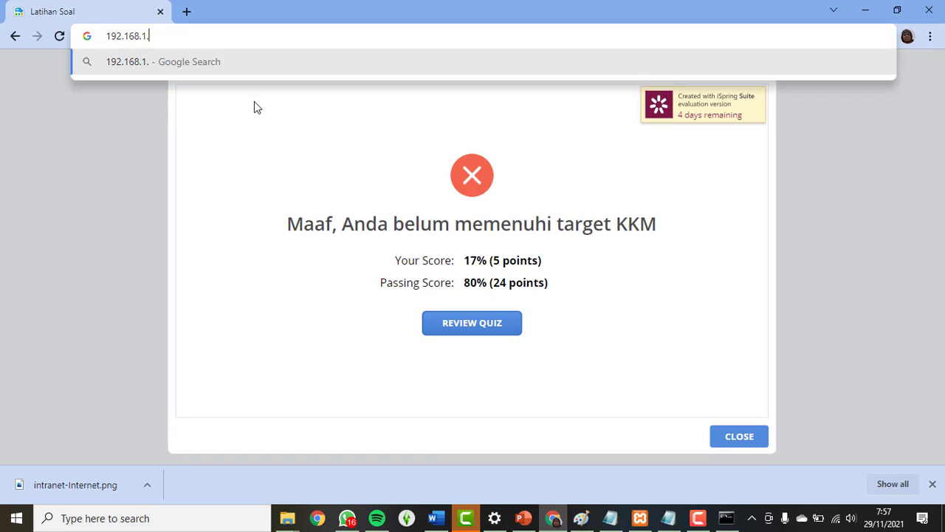
pyautogui.write('8/latihan')
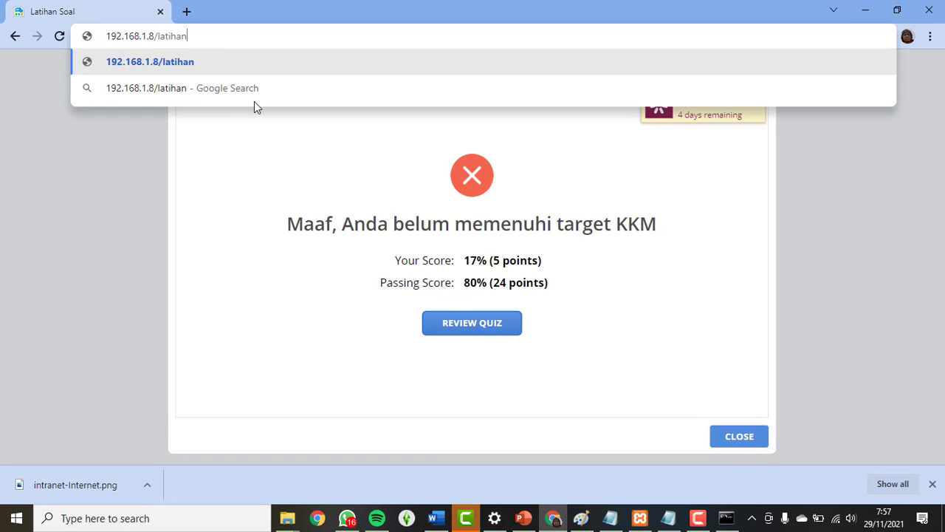
pyautogui.write('_soal')
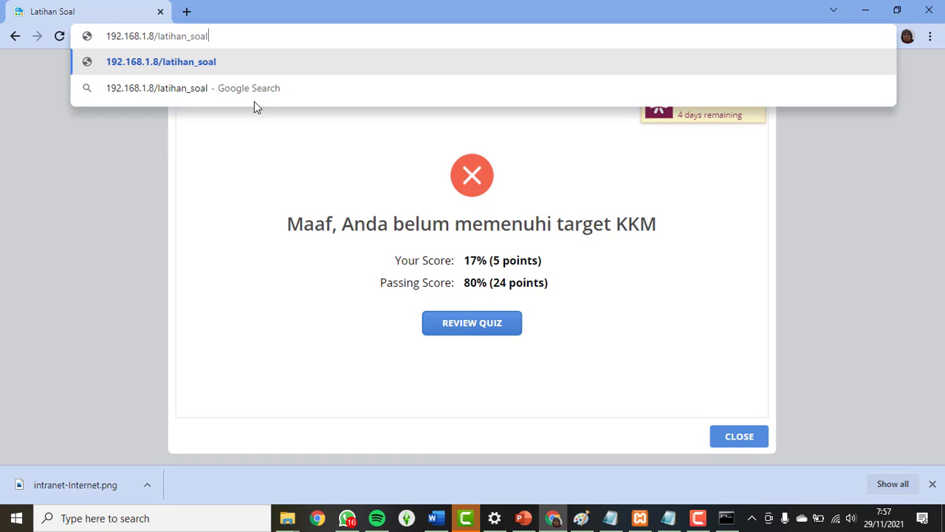
pyautogui.press('Return')
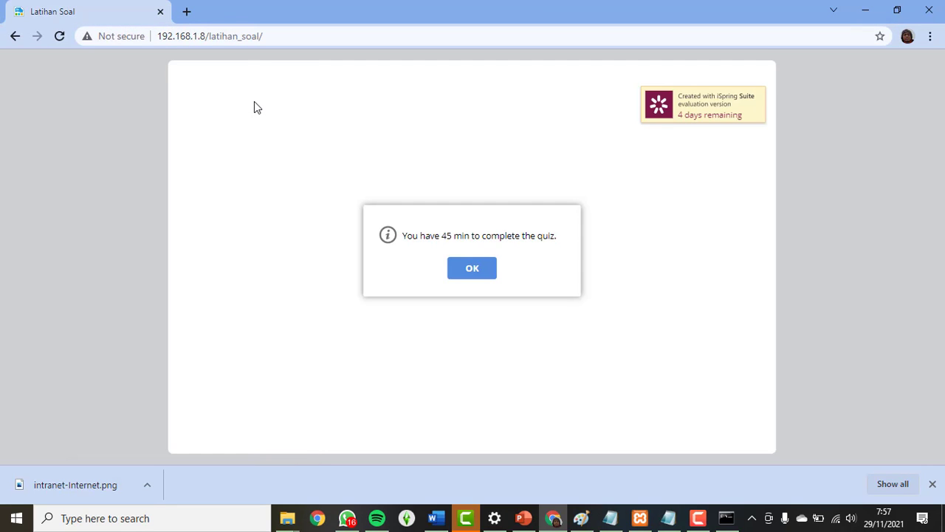
# Accept the 45-minute time limit notice to start the quiz
pyautogui.click(472, 268)
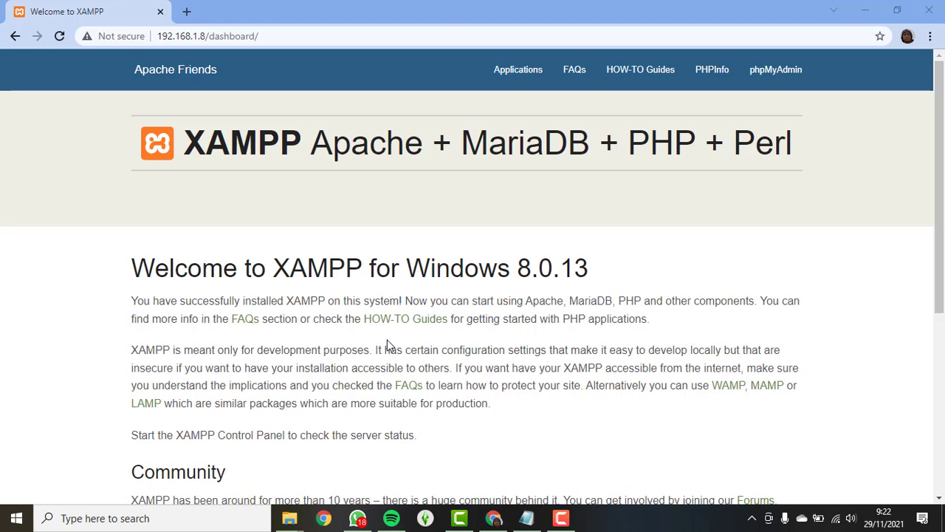
# Delete the default XAMPP files and folders from the htdocs folder, keeping only backup and Latihan_Soal
pyautogui.hotkey('alt', 'Tab')
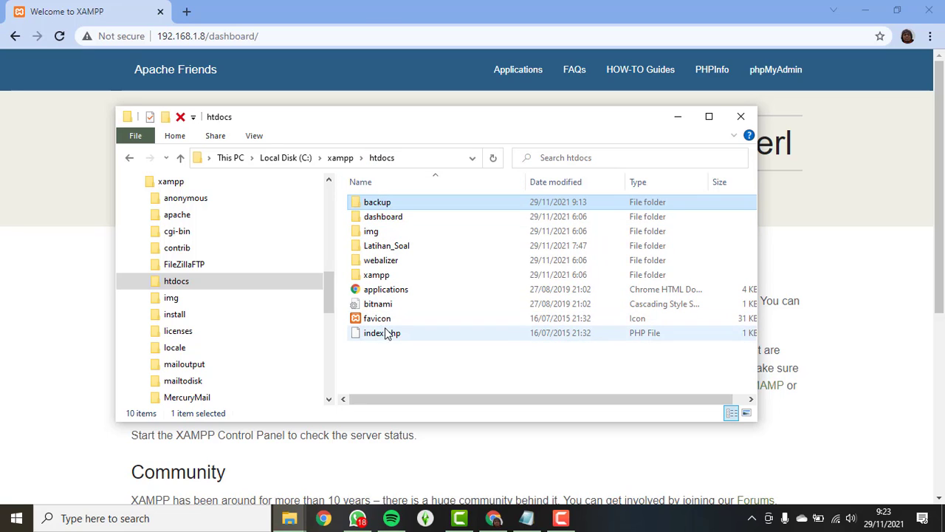
pyautogui.moveTo(378, 348); pyautogui.dragTo(397, 269)
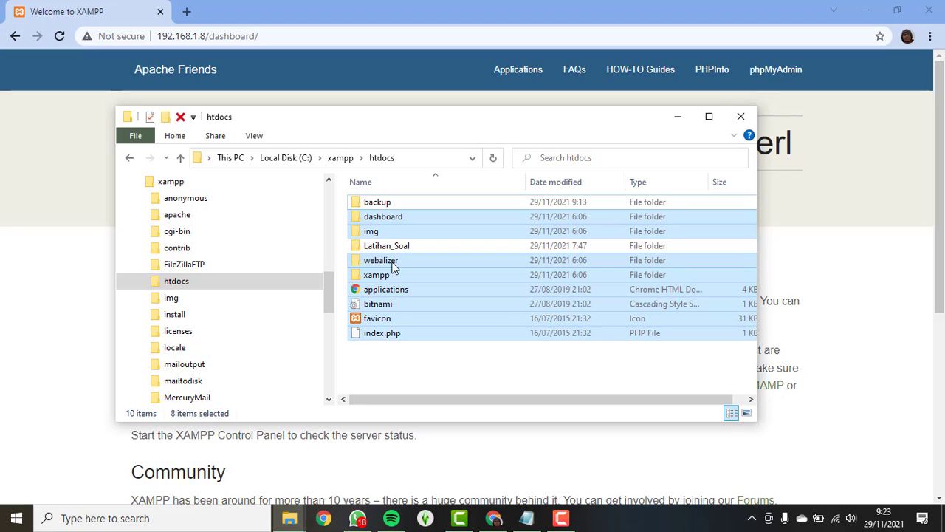
pyautogui.press('Delete')
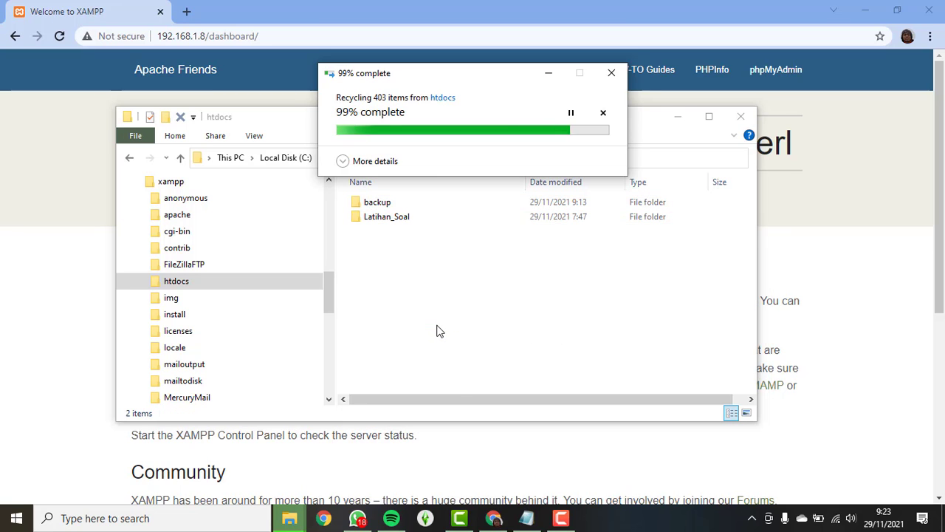
# Switch to a blank Word document and enter the two-line heading "Sekolah Dasar Negeri 3 Jatihandap" and "Kota Bandung"
pyautogui.click(144, 517)
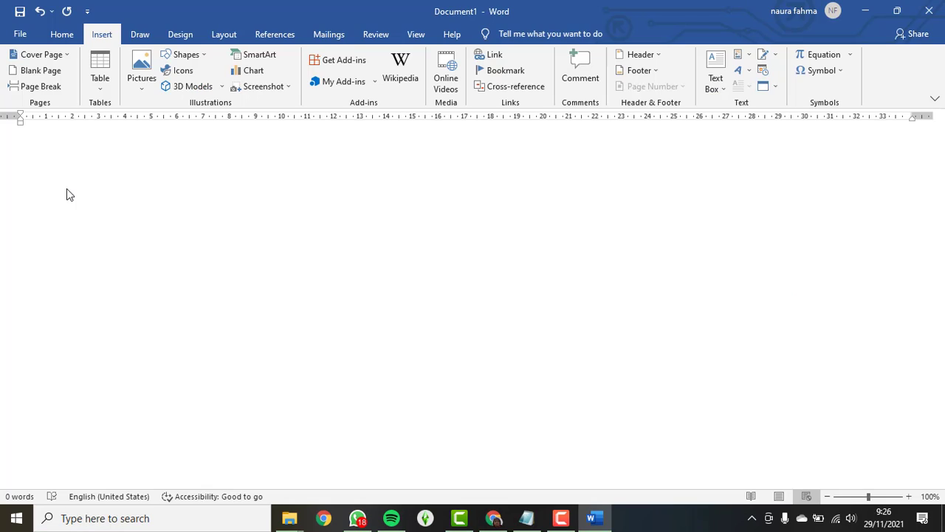
pyautogui.write('Sekolah Dasar Negeri 3 Jatihandap')
pyautogui.press('Return')
pyautogui.write('Kota Bandun')
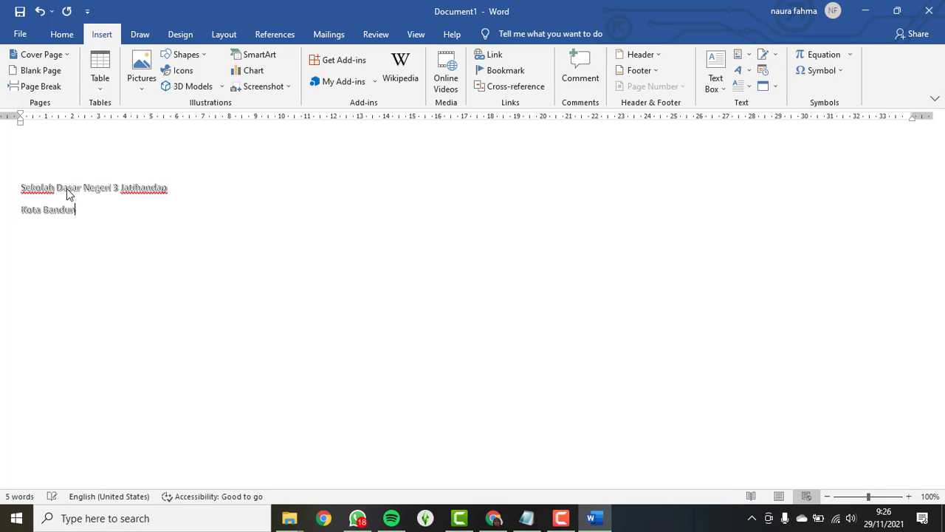
pyautogui.write('g')
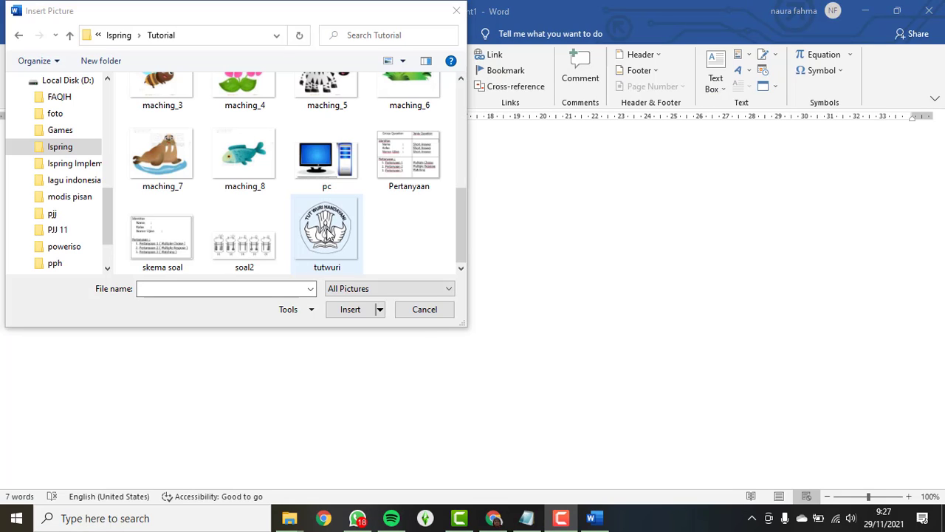
# Insert the tutwuri picture above the school heading, then enlarge the heading text to 22 pt and centre all content
pyautogui.doubleClick(329, 235)
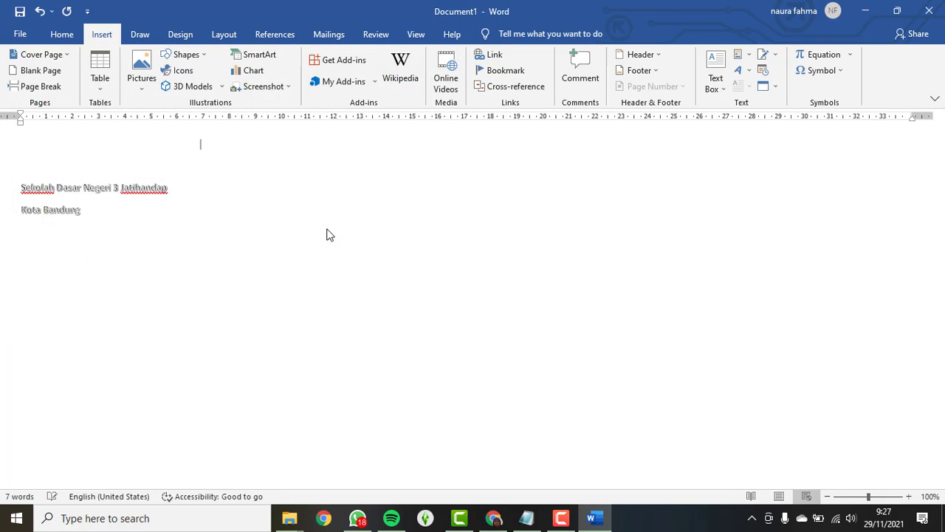
pyautogui.moveTo(87, 274); pyautogui.dragTo(14, 245)
pyautogui.tripleClick(178, 61)
pyautogui.tripleClick(179, 62)
pyautogui.hotkey('ctrl', 'a')
pyautogui.click(290, 82)
# Add a navigation line reading "Halaman Utama | Media Pembelajaran | Latihan Soal" below the Kota Bandung line, separated by an empty line
pyautogui.click(551, 294)
pyautogui.press('Return')
pyautogui.press('Return')
pyautogui.write('H')
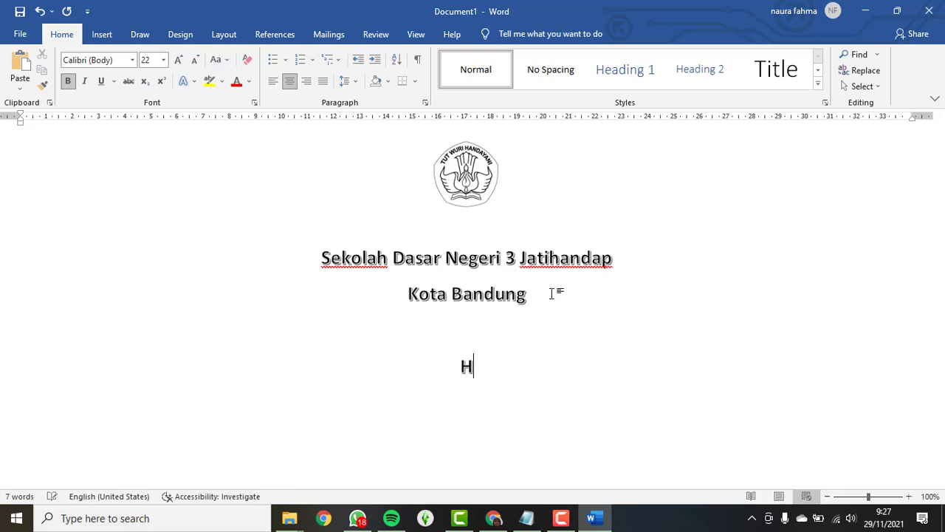
pyautogui.write('alaman Utama  | Media Pembelajaran   | Latihan S')
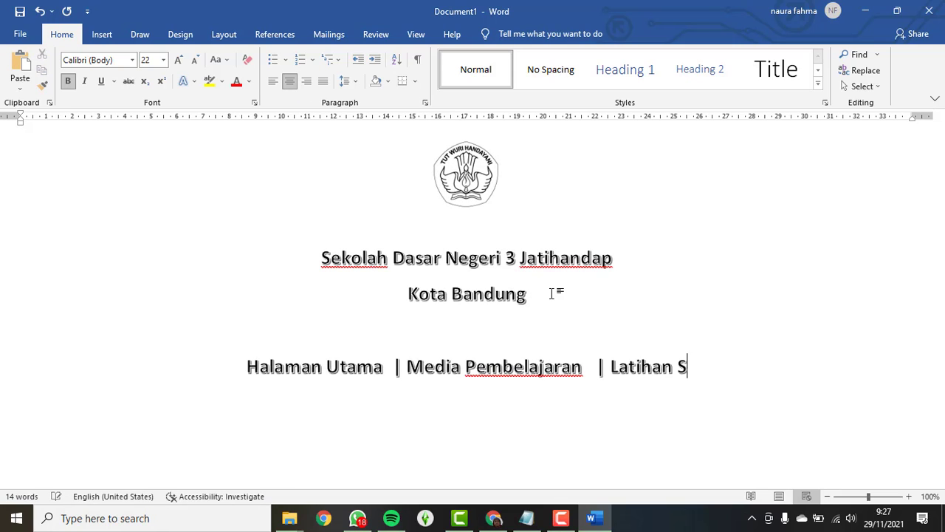
pyautogui.write('oal')
# Apply gold shading to the Latihan Soal, Media Pembelajaran and Halaman Utama entries in the navigation line
pyautogui.hotkey('ctrl', 'shift', 'Left')
pyautogui.hotkey('ctrl', 'shift', 'Left')
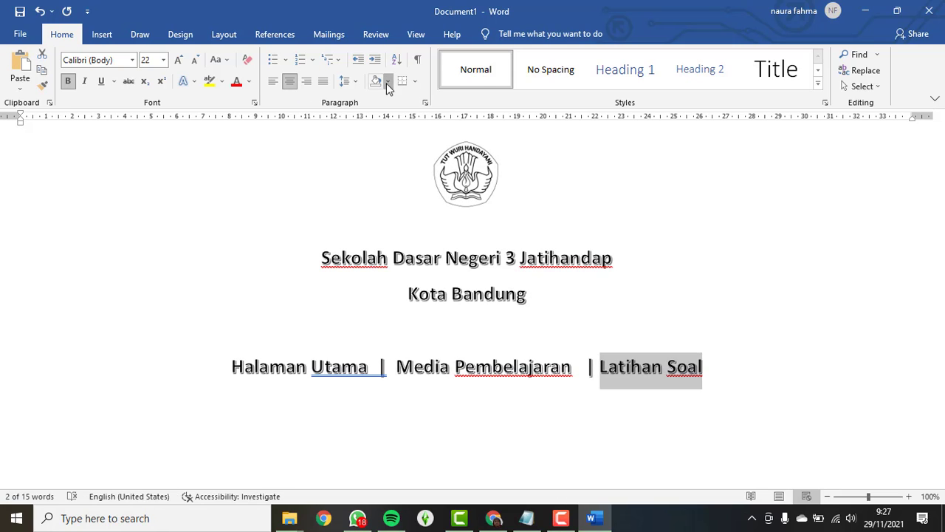
pyautogui.click(388, 81)
pyautogui.click(457, 142)
pyautogui.click(375, 81)
pyautogui.moveTo(570, 367); pyautogui.dragTo(233, 366)
pyautogui.click(375, 81)
pyautogui.click(423, 352)
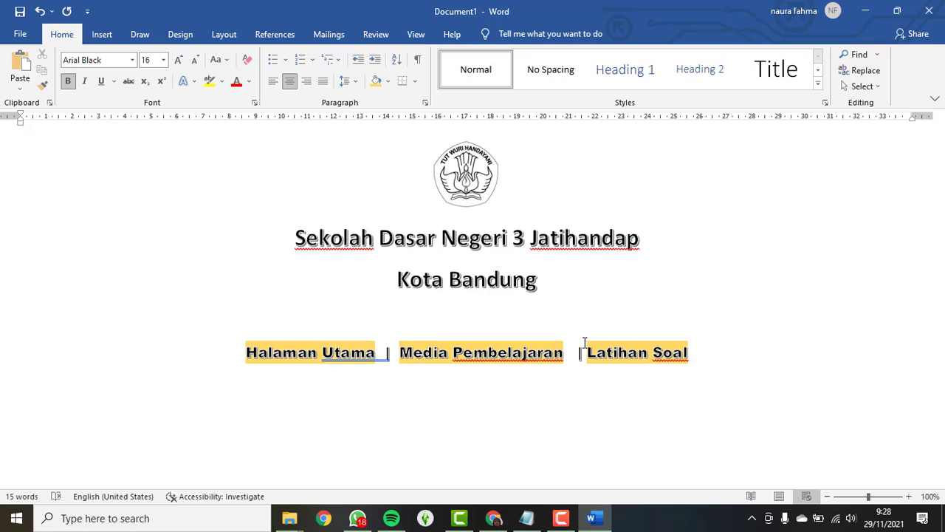
# Hyperlink the Latihan Soal text to file:///C:/xampp/htdocs, chosen from the browsed pages
pyautogui.moveTo(588, 353); pyautogui.dragTo(672, 362)
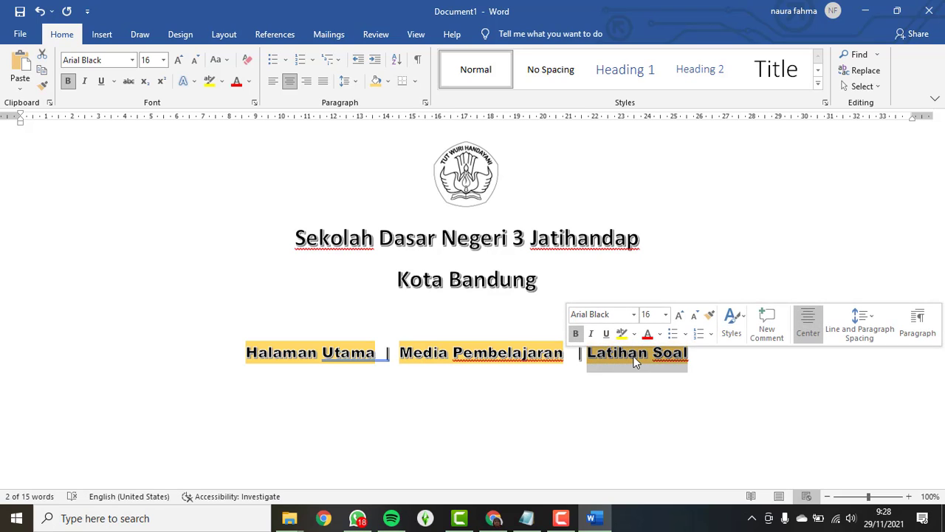
pyautogui.rightClick(667, 356)
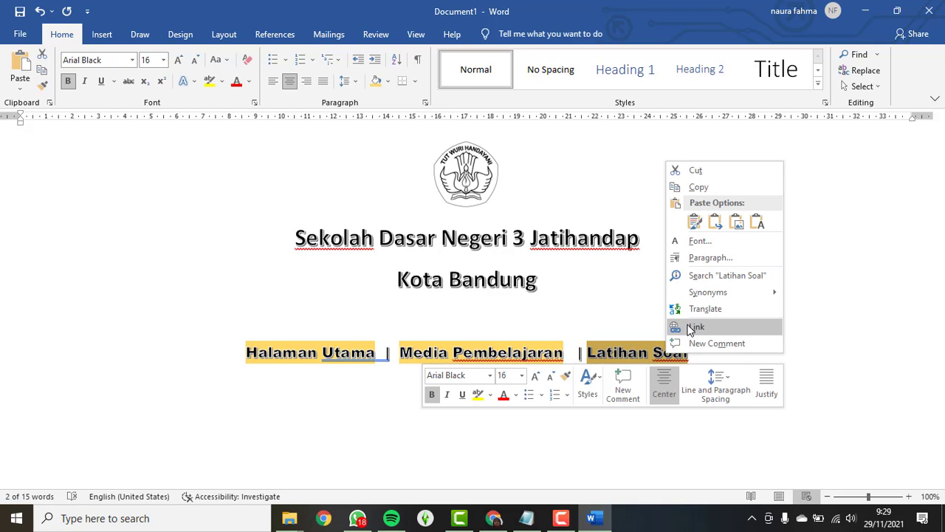
pyautogui.rightClick(639, 354)
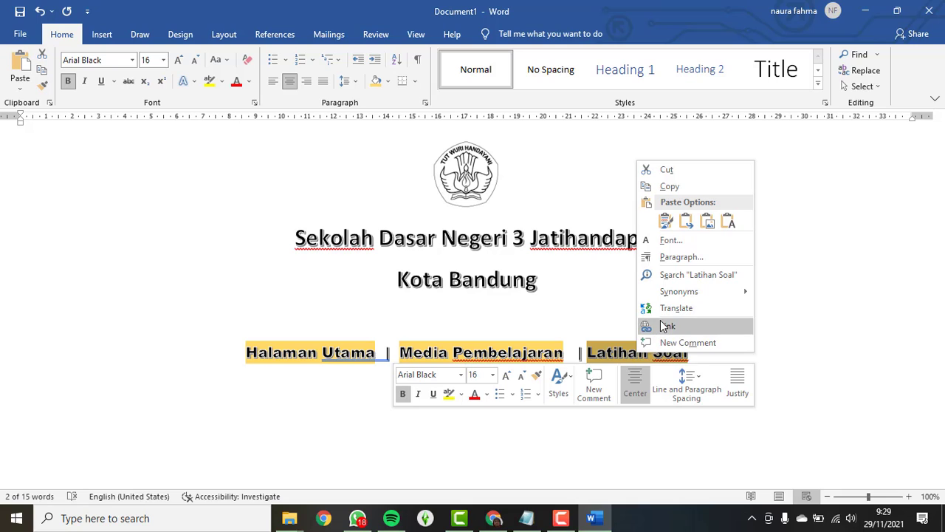
pyautogui.click(665, 326)
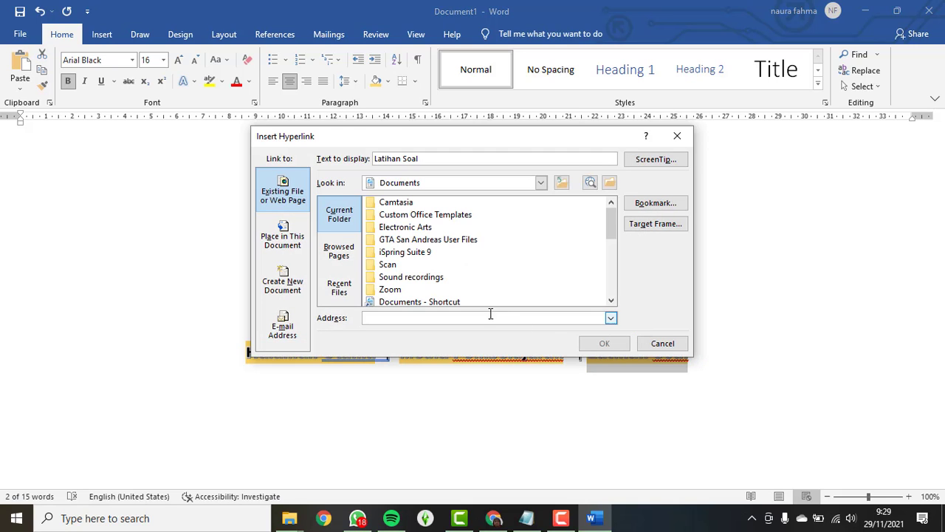
pyautogui.click(344, 253)
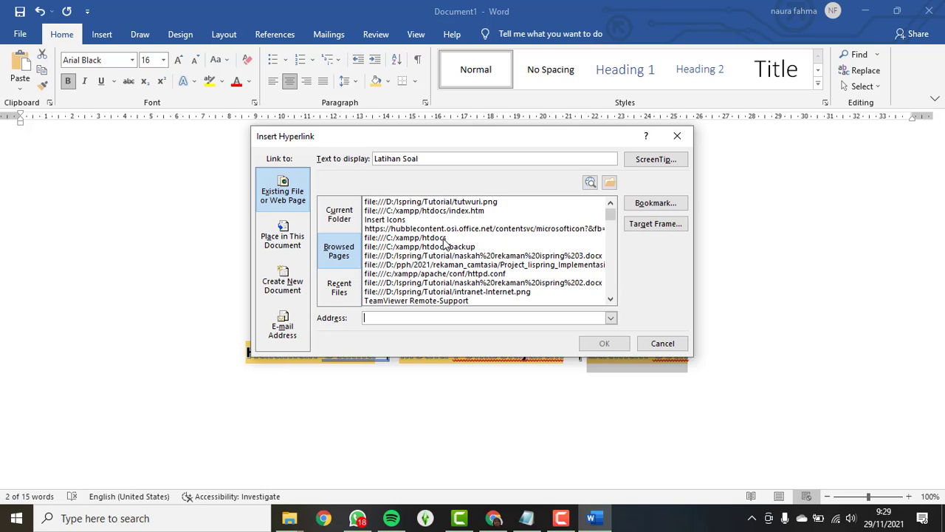
pyautogui.click(434, 238)
pyautogui.press('Return')
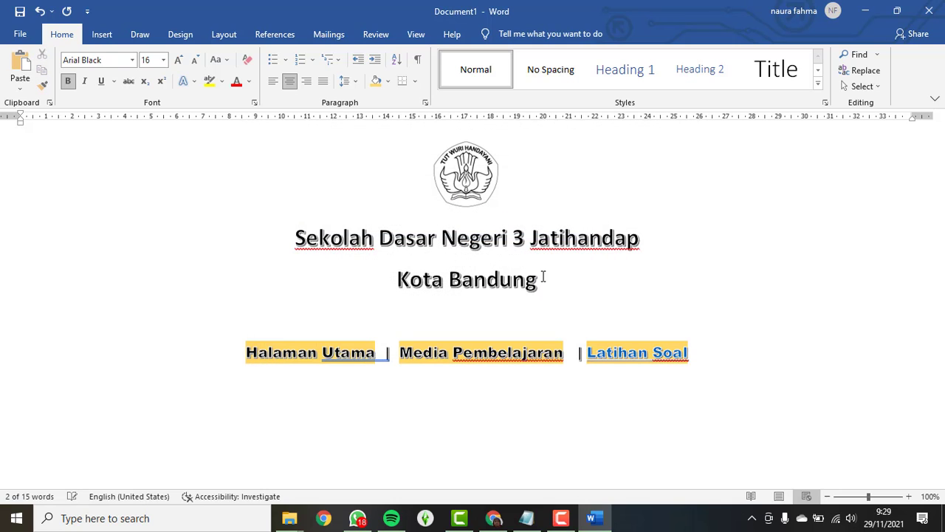
# Save the document in C:\xampp\htdocs under the name index as a Web Page
pyautogui.click(28, 35)
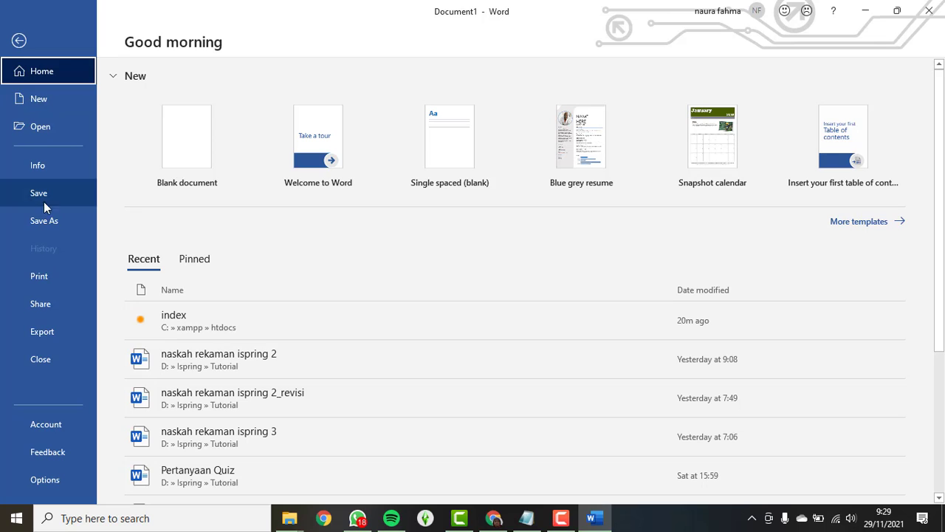
pyautogui.click(45, 219)
pyautogui.doubleClick(299, 213)
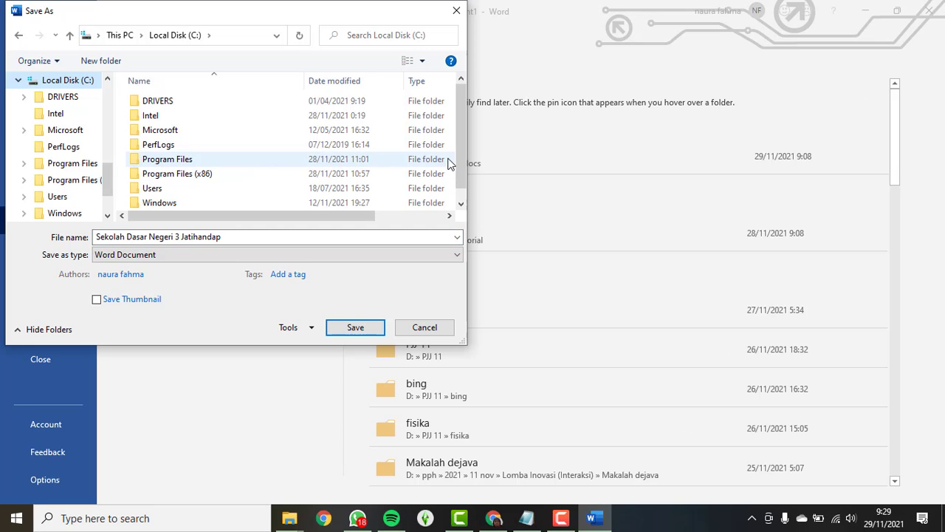
pyautogui.moveTo(459, 137); pyautogui.dragTo(461, 160)
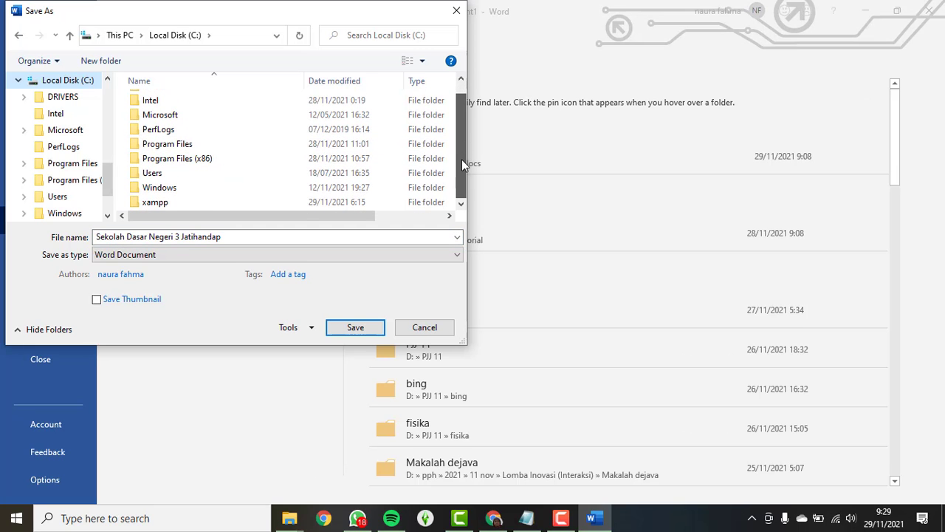
pyautogui.doubleClick(189, 201)
pyautogui.doubleClick(168, 175)
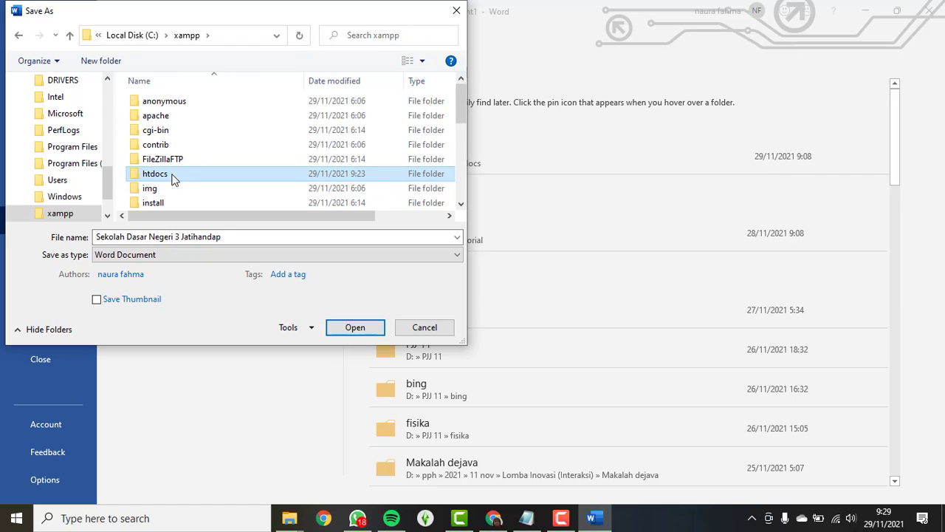
pyautogui.click(264, 236)
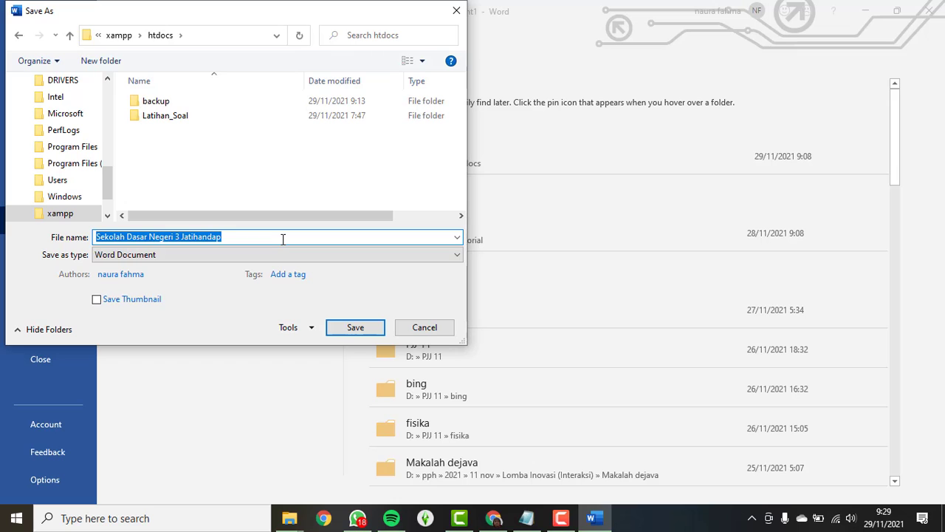
pyautogui.write('index')
pyautogui.click(277, 254)
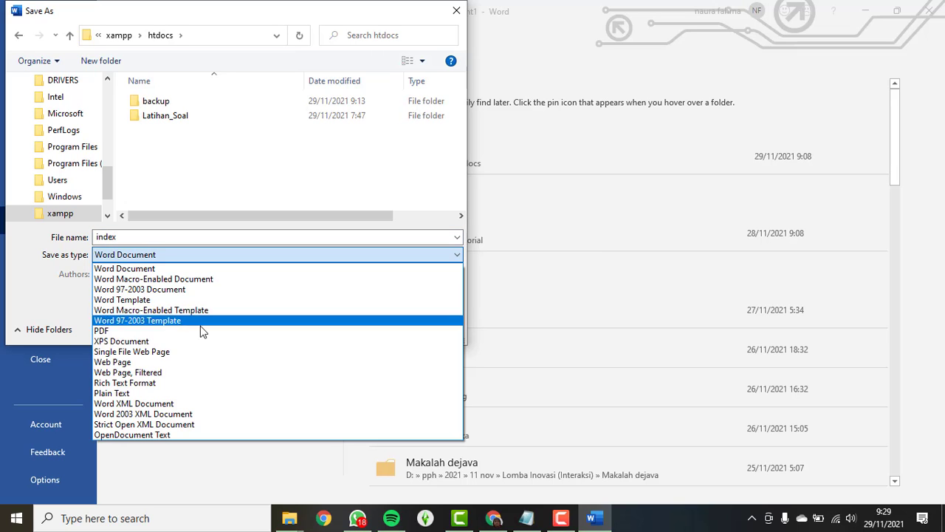
pyautogui.click(155, 362)
pyautogui.click(342, 353)
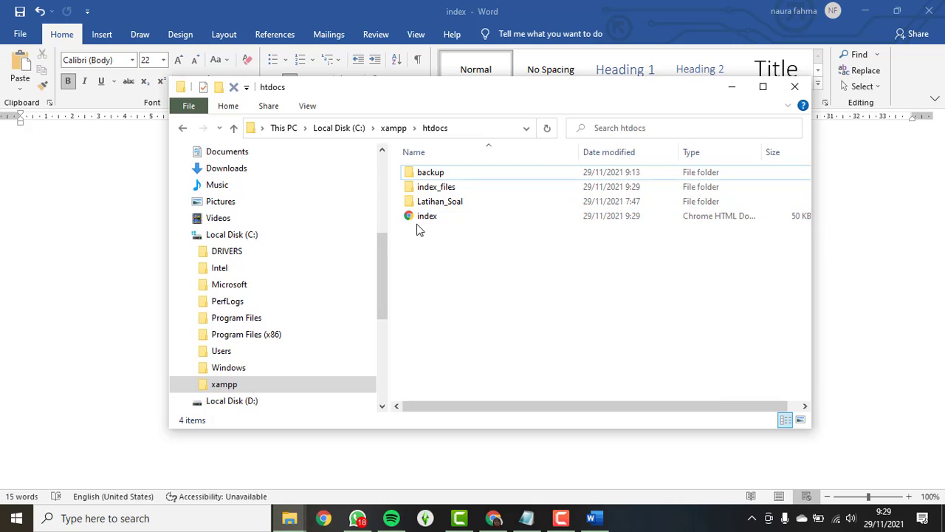
# Load 192.168.1.8 in Chrome and try the Latihan Soal link on the home page
pyautogui.click(493, 518)
pyautogui.click(279, 36)
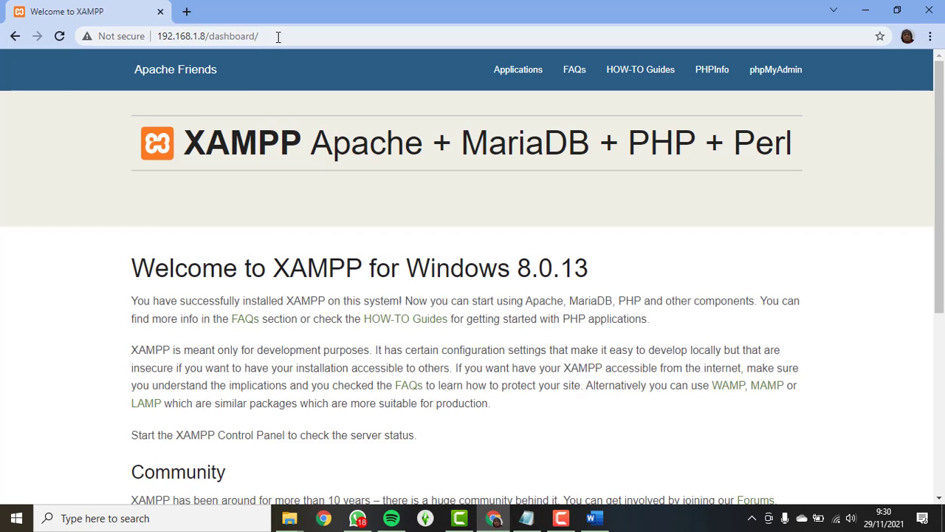
pyautogui.write('192.168.1.8')
pyautogui.press('Return')
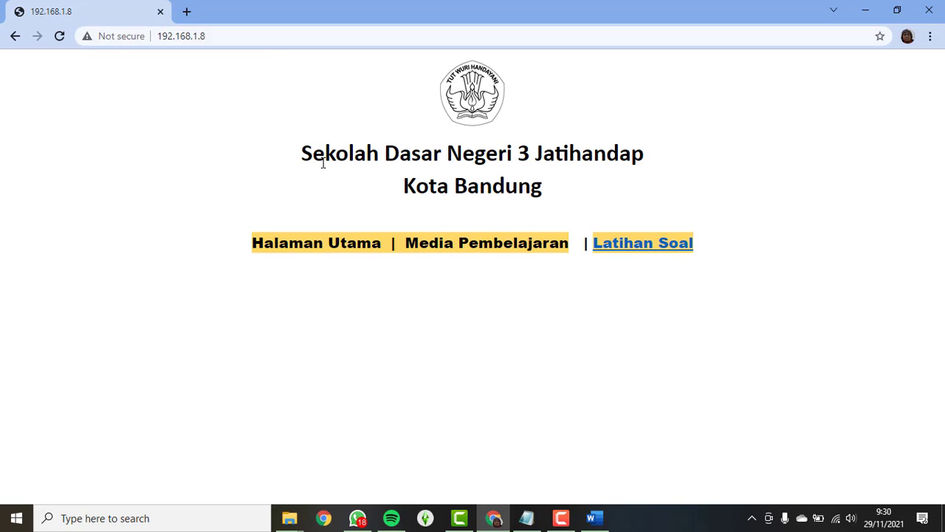
pyautogui.click(640, 251)
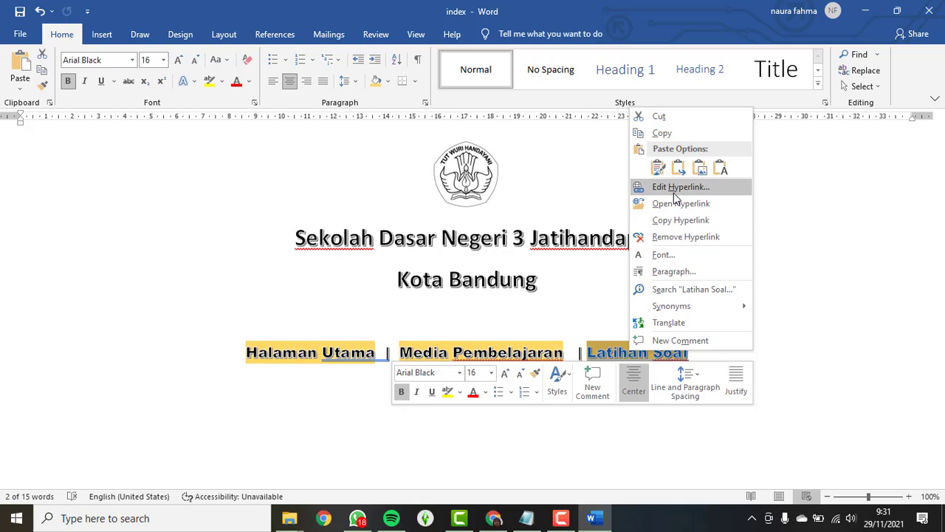
# Change the Latihan Soal hyperlink in Word to point to the Latihan_Soal folder and save the index page
pyautogui.click(676, 188)
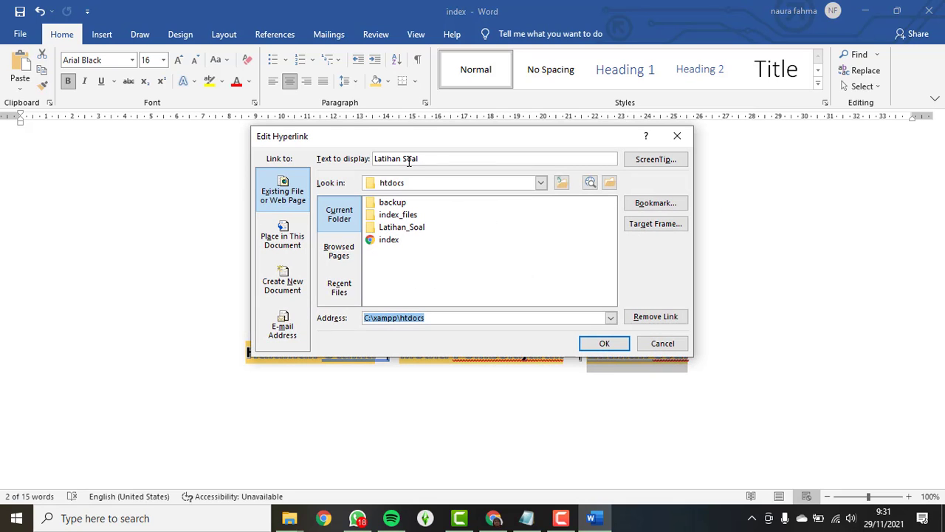
pyautogui.click(385, 228)
pyautogui.press('Return')
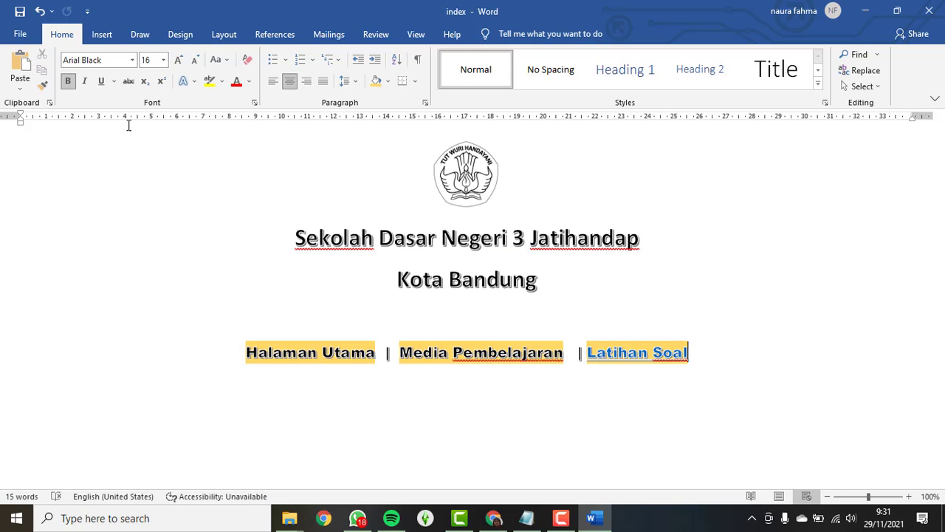
pyautogui.click(18, 10)
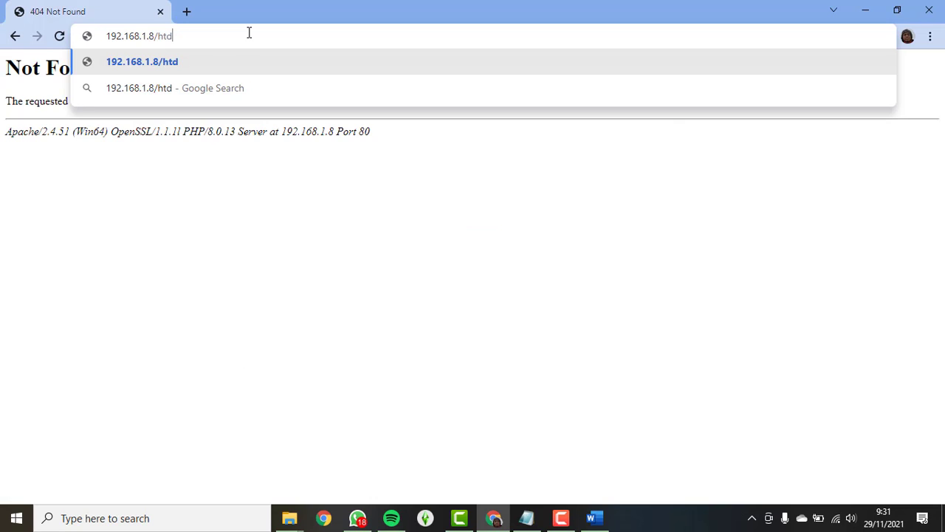
# Reload the home page at 192.168.1.8 in Chrome and follow its Latihan Soal link to the quiz
pyautogui.press('BackSpace')
pyautogui.press('BackSpace')
pyautogui.press('BackSpace')
pyautogui.press('BackSpace')
pyautogui.press('Return')
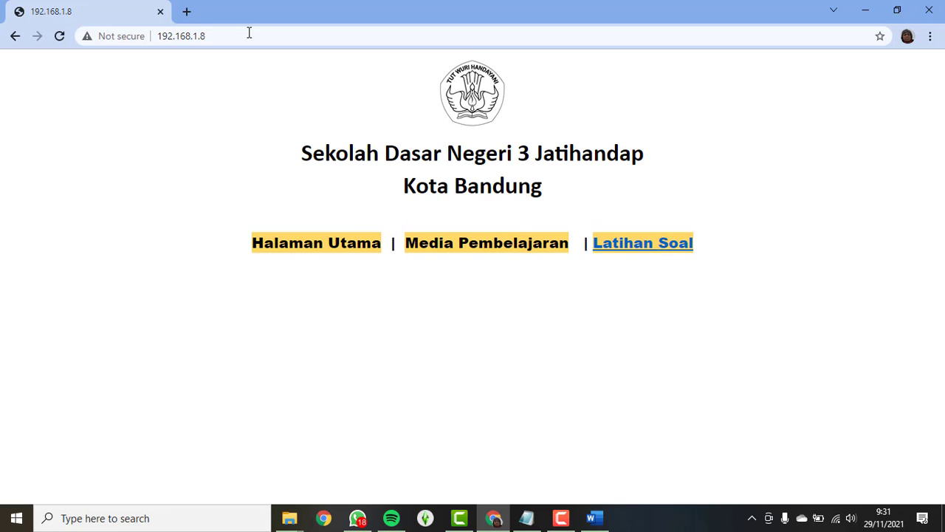
pyautogui.click(645, 253)
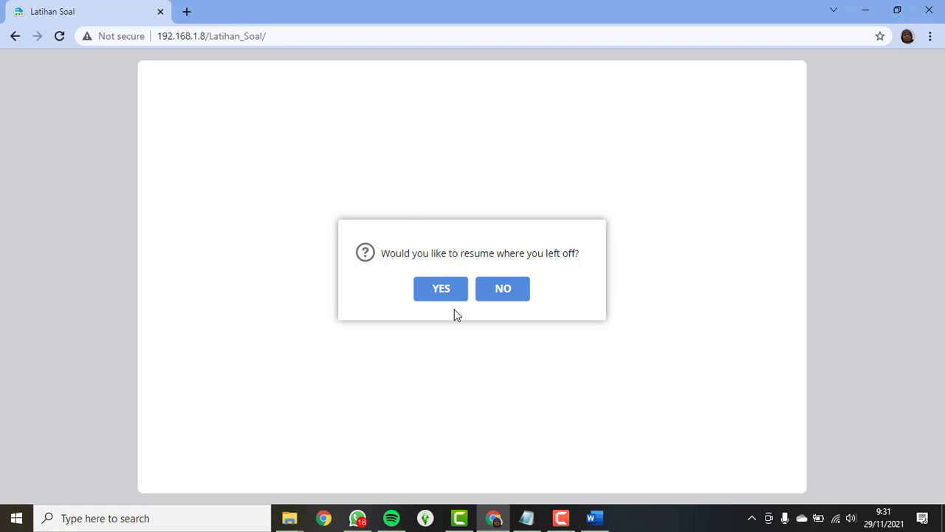
# Start the quiz afresh without resuming the earlier attempt and enter the student's name in the Nama field
pyautogui.click(503, 295)
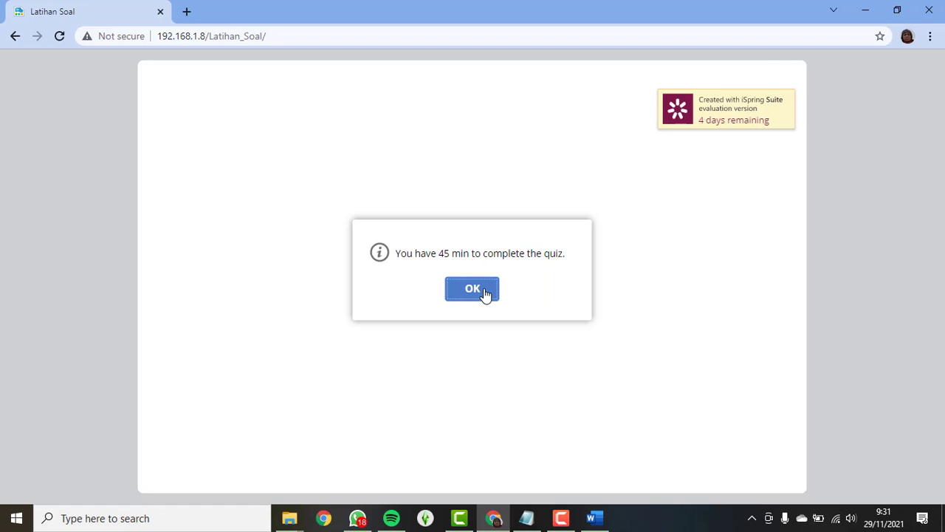
pyautogui.click(485, 294)
pyautogui.write('kusdiantoro')
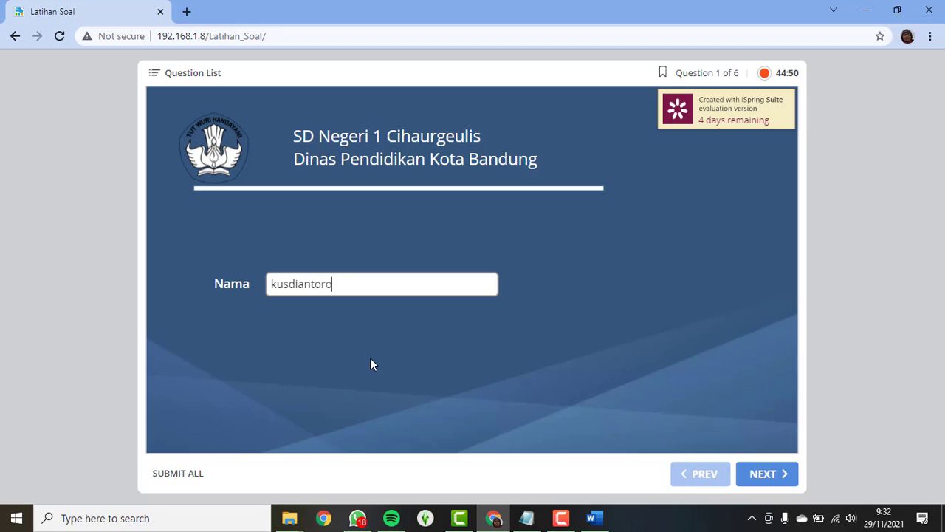
# Continue past the name, fill in 9A in the Kelas field and 123 for question 3, and advance to question 4
pyautogui.click(765, 474)
pyautogui.write('9A')
pyautogui.click(763, 476)
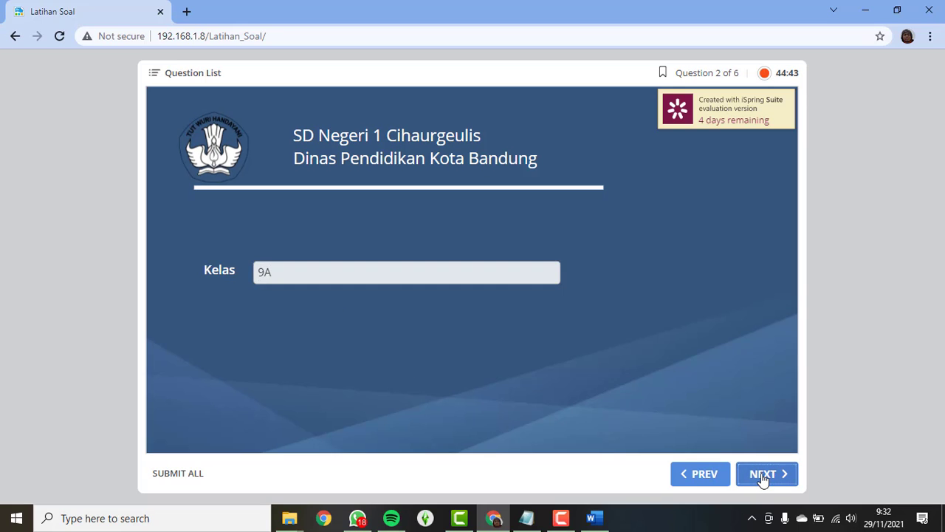
pyautogui.write('123')
pyautogui.click(776, 474)
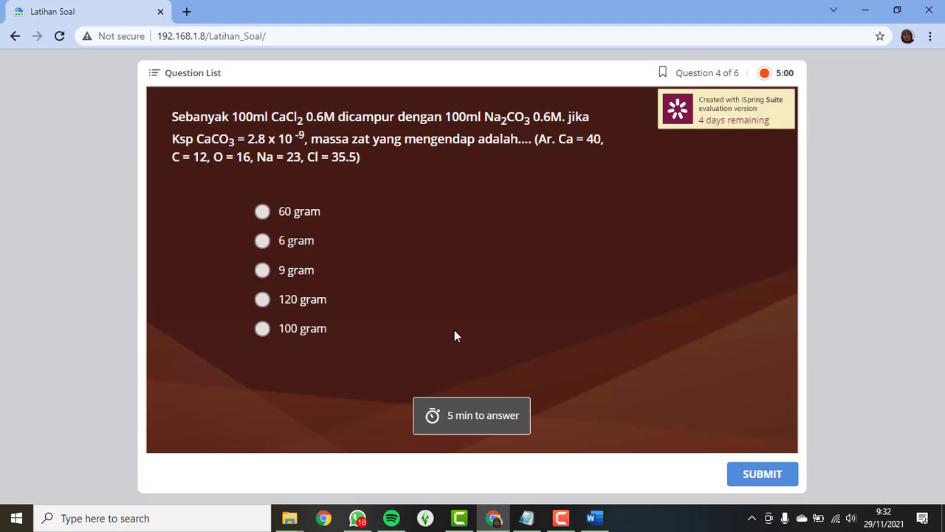
# Answer question 4 about the precipitate mass with 6 gram, submit it and continue to question 5
pyautogui.click(262, 240)
pyautogui.click(771, 476)
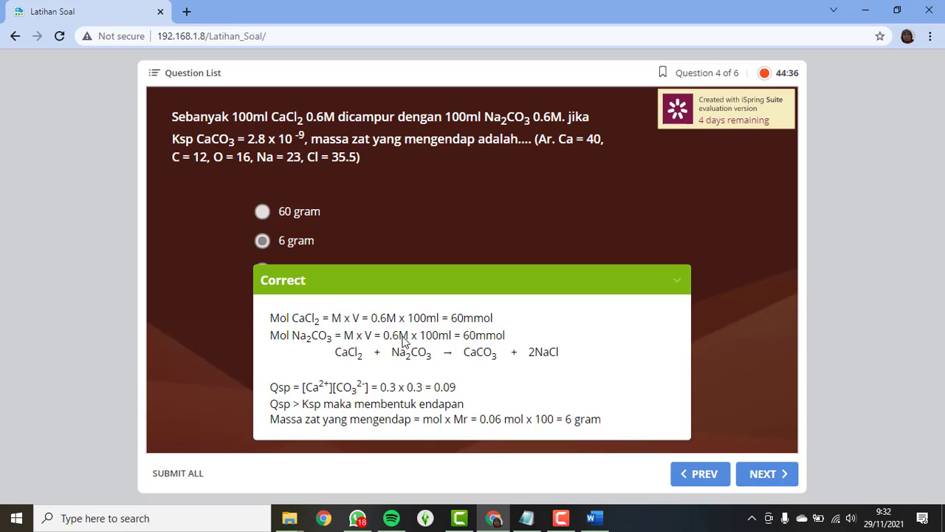
pyautogui.click(764, 473)
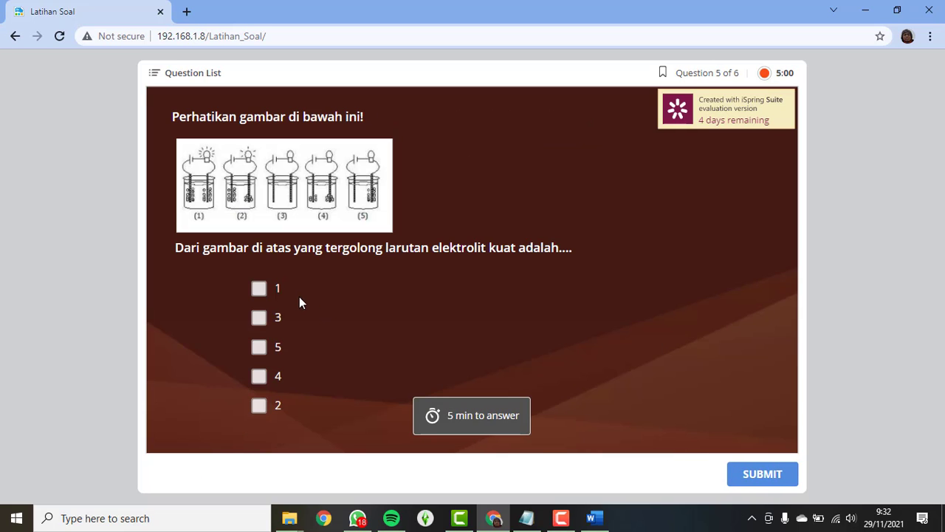
# Mark options 1 and 4 for the strong electrolyte question, submit the answer and continue to question 6
pyautogui.click(260, 291)
pyautogui.click(258, 375)
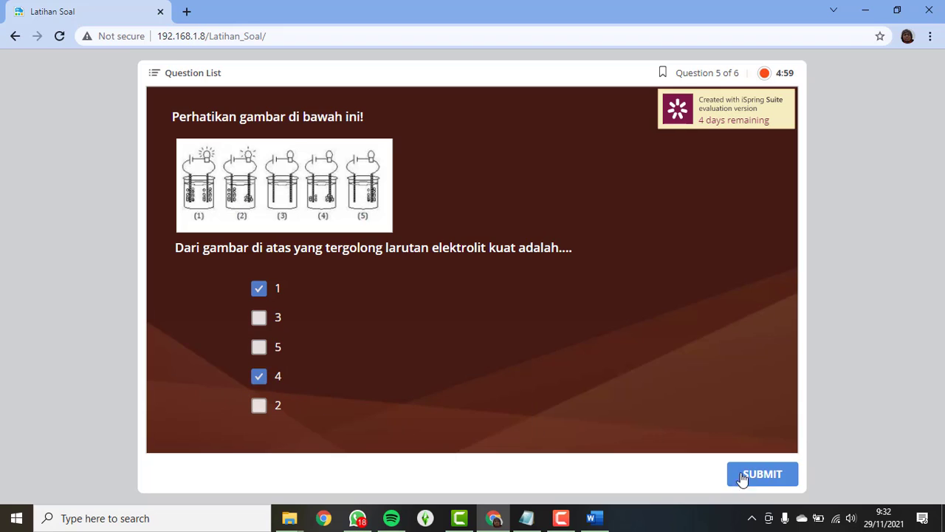
pyautogui.click(743, 478)
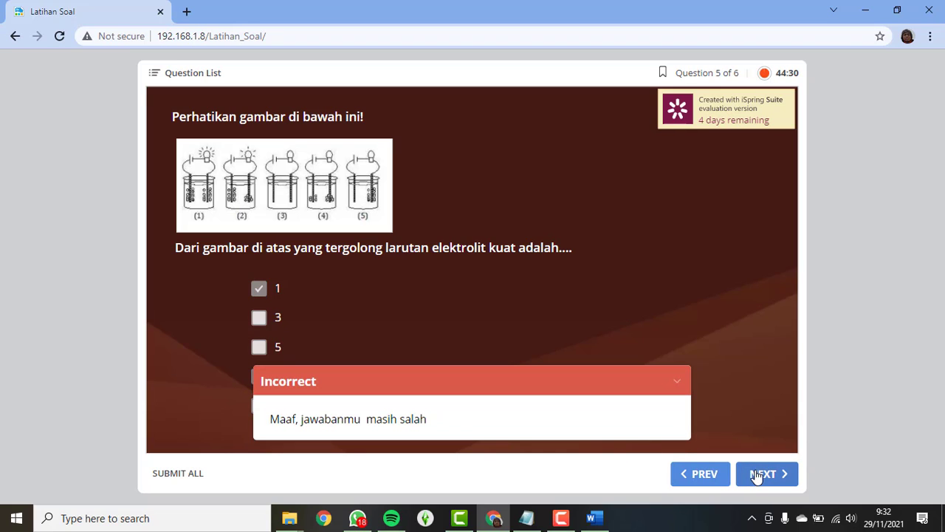
pyautogui.click(757, 476)
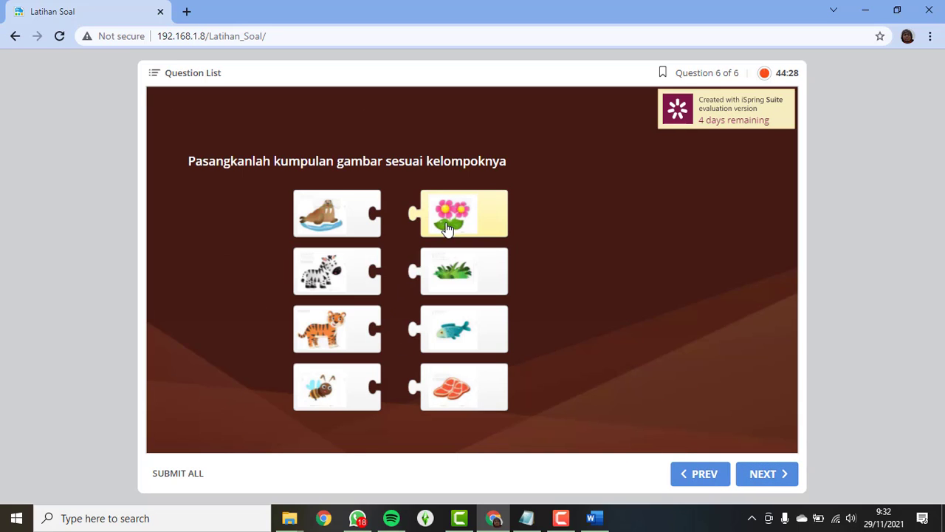
# Match the walrus with the fish, zebra with grass, tiger with meat and bee with flowers, and proceed to finish the quiz
pyautogui.moveTo(447, 229); pyautogui.dragTo(389, 225)
pyautogui.moveTo(451, 273); pyautogui.dragTo(394, 271)
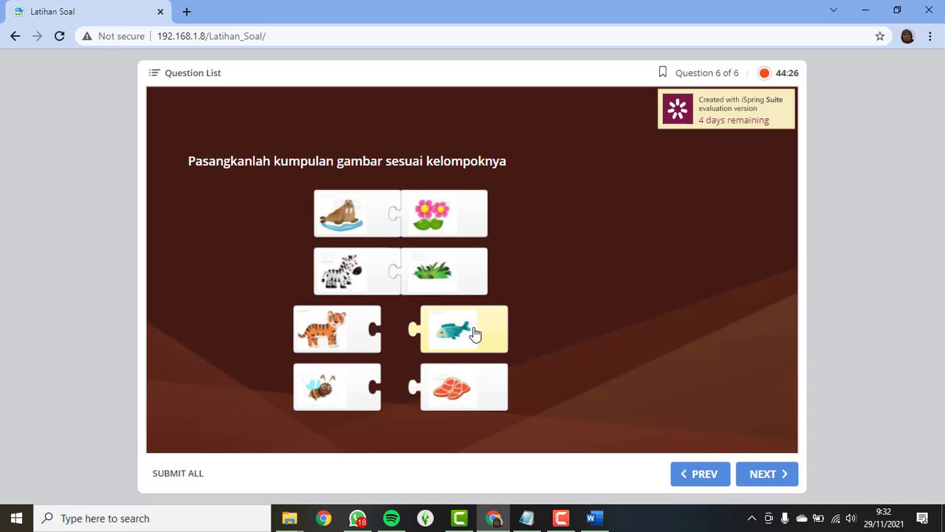
pyautogui.moveTo(475, 334); pyautogui.dragTo(373, 389)
pyautogui.moveTo(468, 382); pyautogui.dragTo(402, 336)
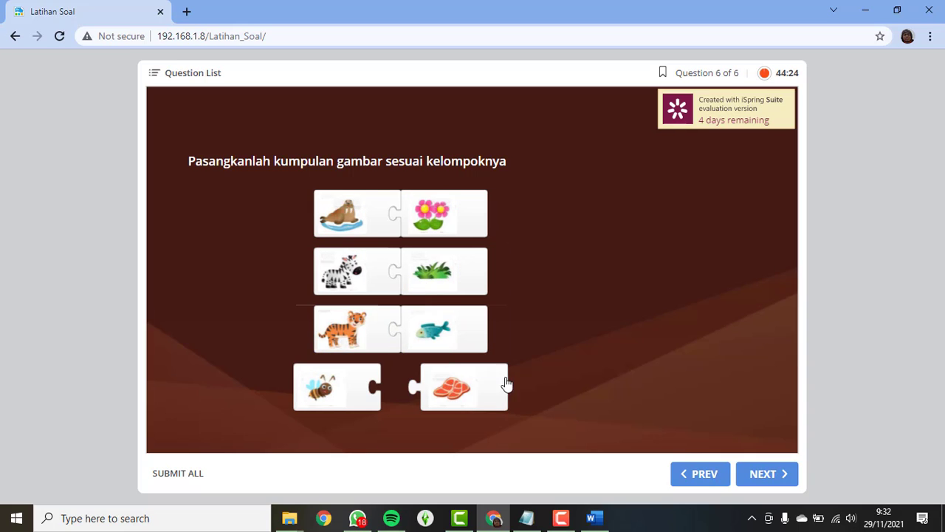
pyautogui.moveTo(458, 393); pyautogui.dragTo(419, 392)
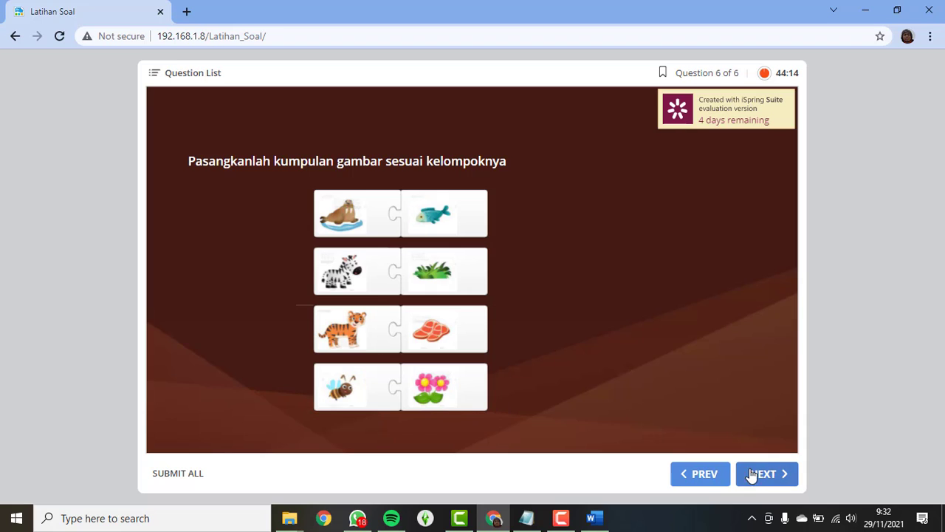
pyautogui.click(750, 474)
pyautogui.click(412, 289)
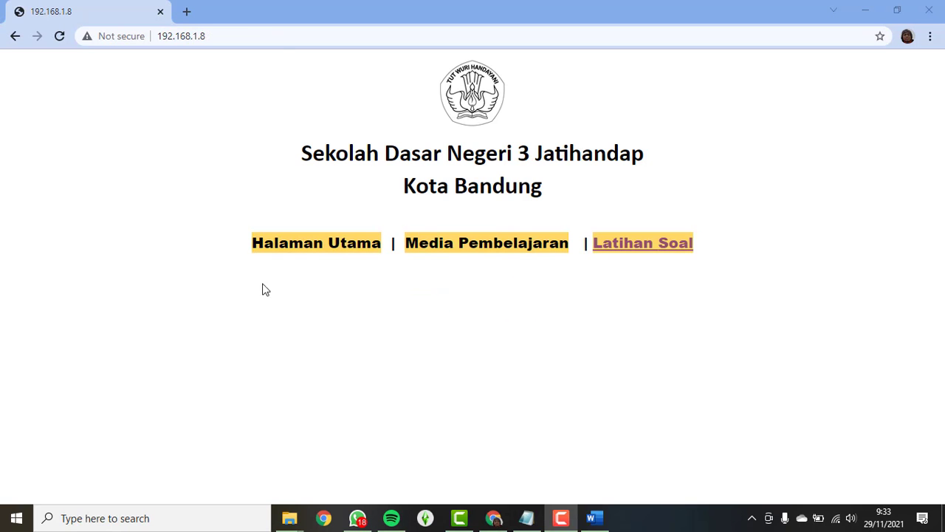
# Switch to the phone remote-control session in TeamViewer and load 192.168.1.8 in the phone's browser
pyautogui.moveTo(219, 35); pyautogui.dragTo(156, 34)
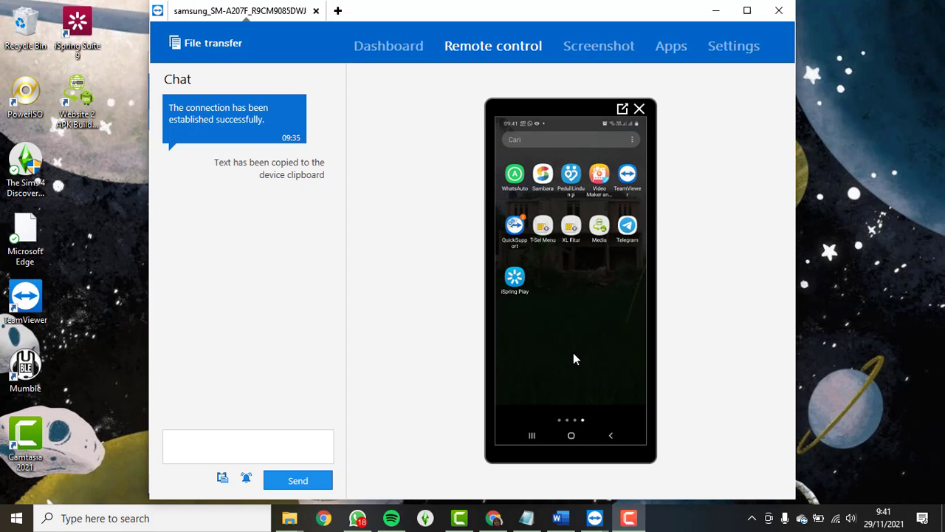
pyautogui.moveTo(573, 353); pyautogui.dragTo(558, 421)
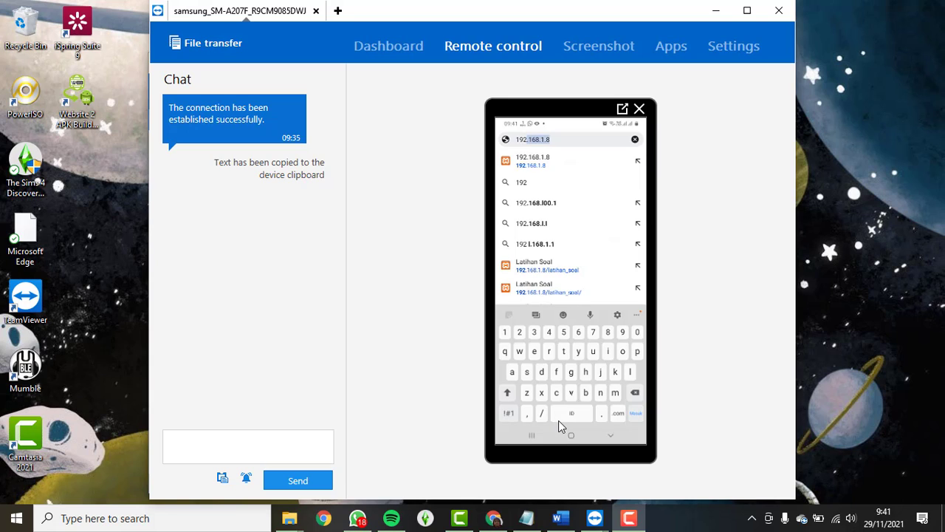
pyautogui.press('Return')
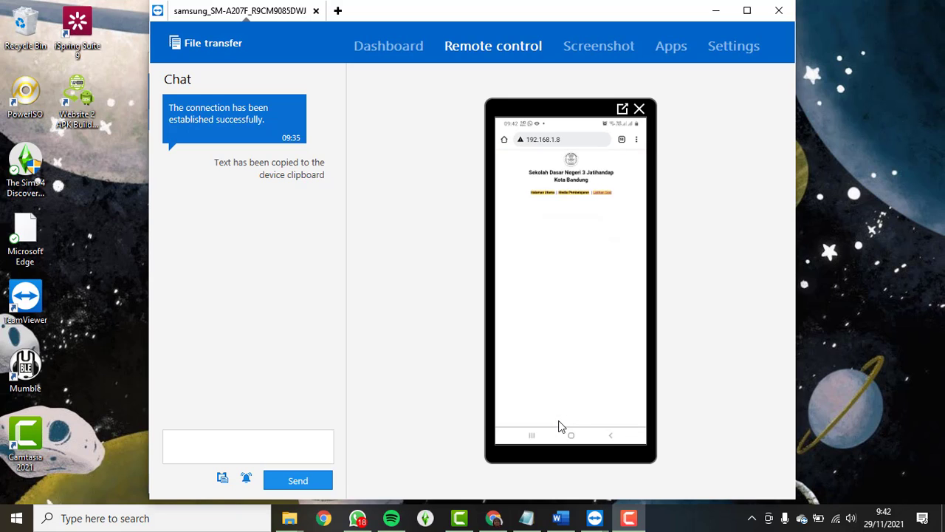